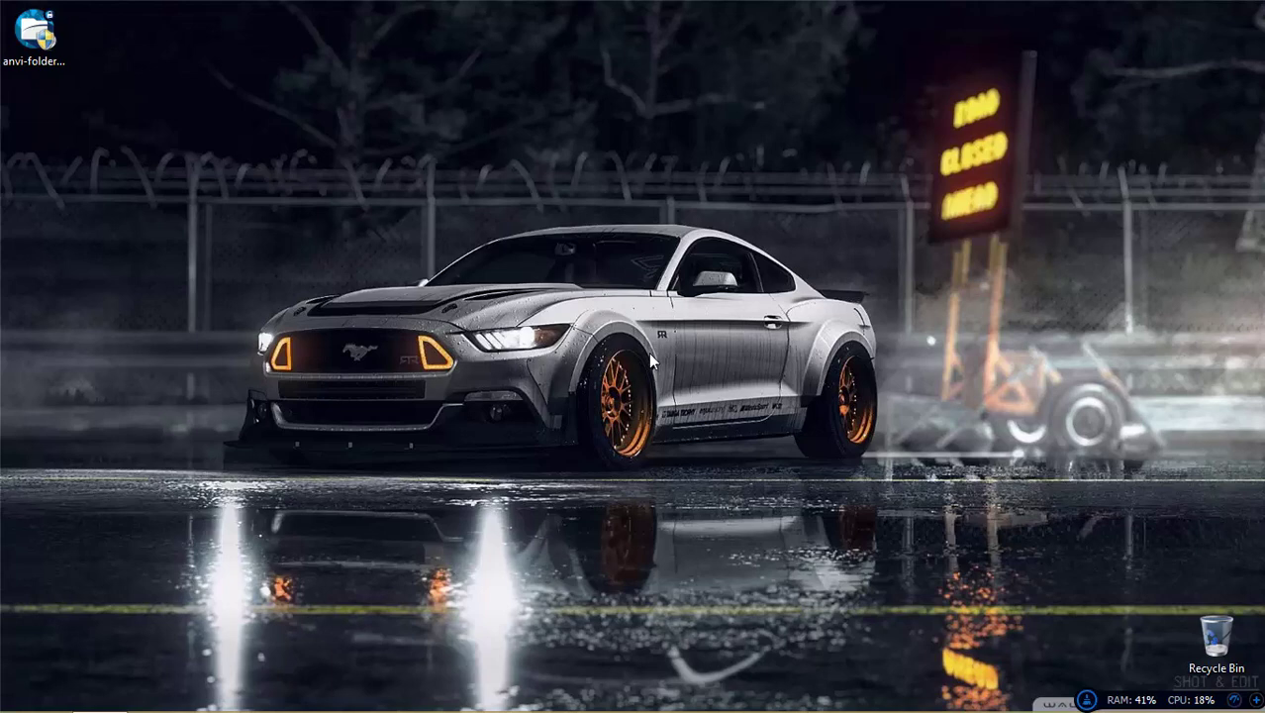
# Step: Install Anvi Folder Locker from the desktop installer, accepting the explorer relaunch and finishing setup
pyautogui.moveTo(481, 129); pyautogui.dragTo(45, 38)
pyautogui.doubleClick(44, 38)
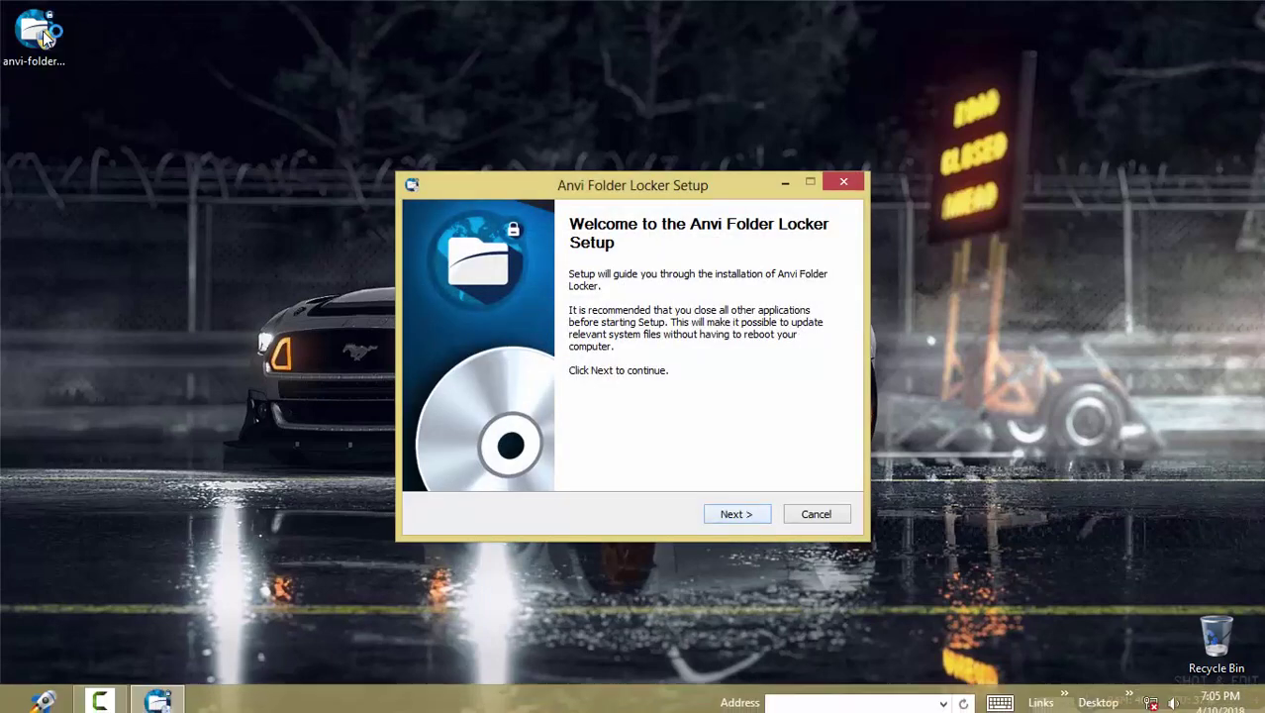
pyautogui.press('super+c')
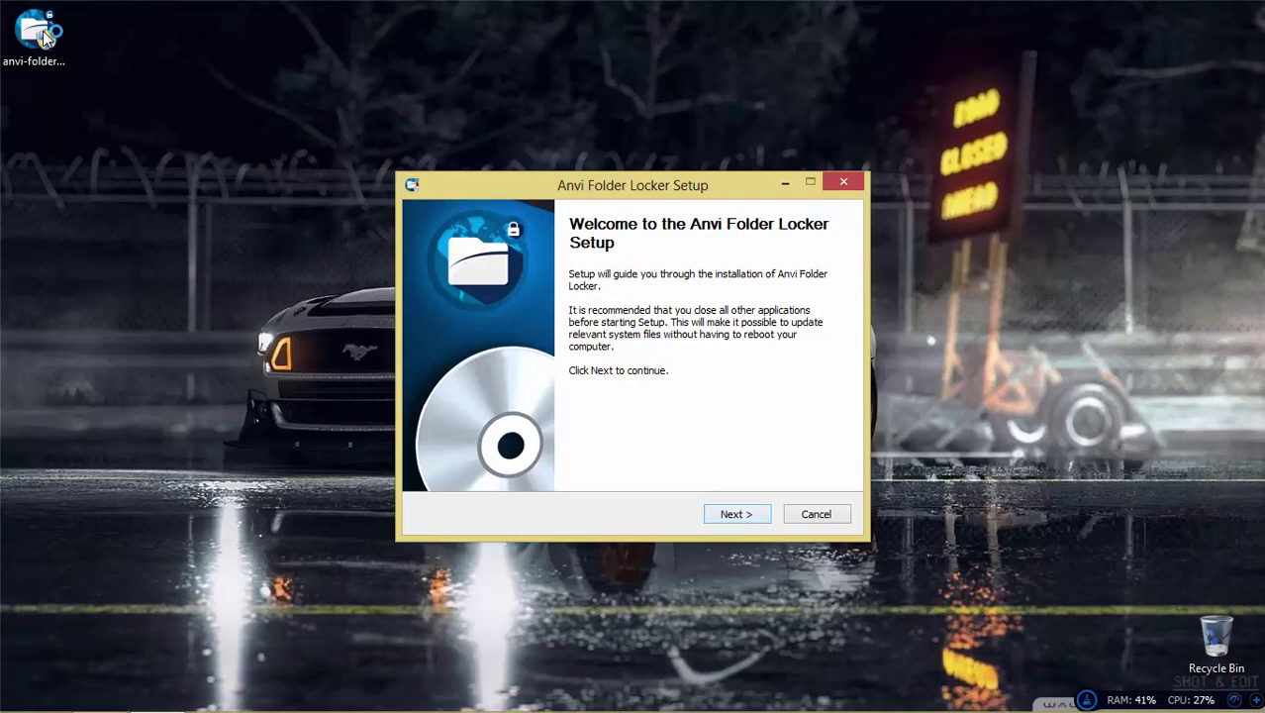
pyautogui.press('Return')
pyautogui.press('Return')
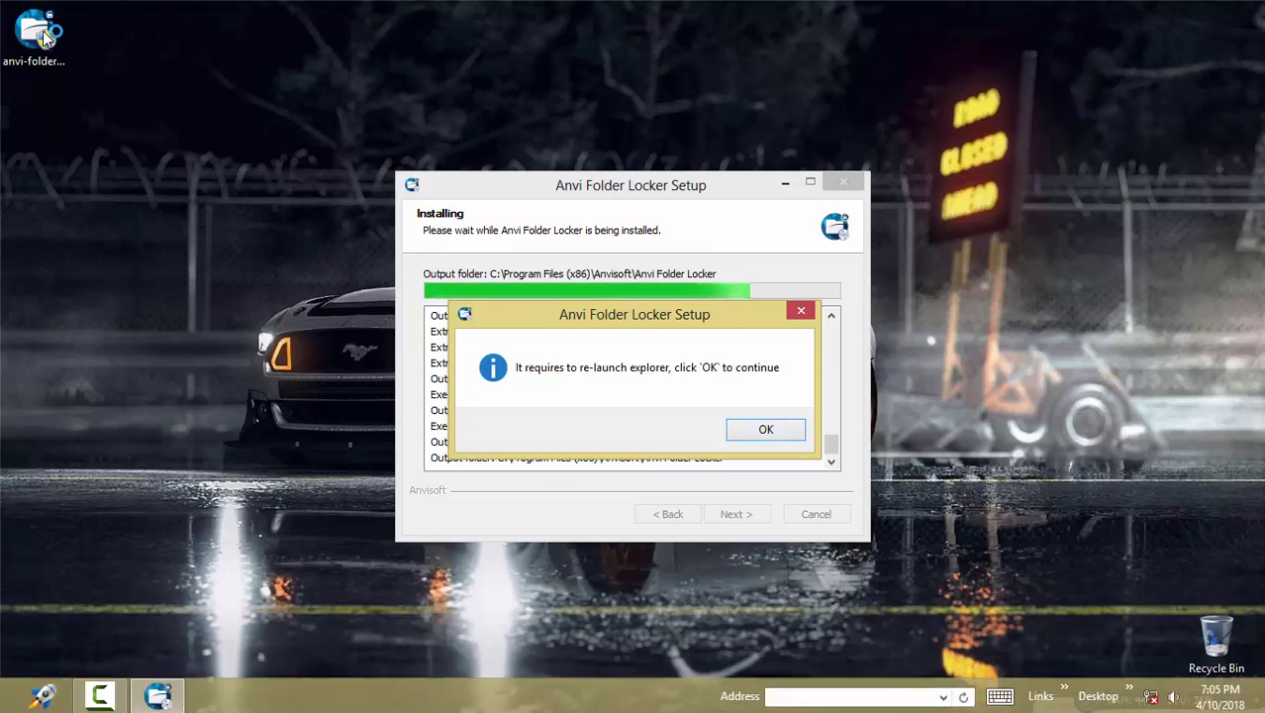
pyautogui.press('Return')
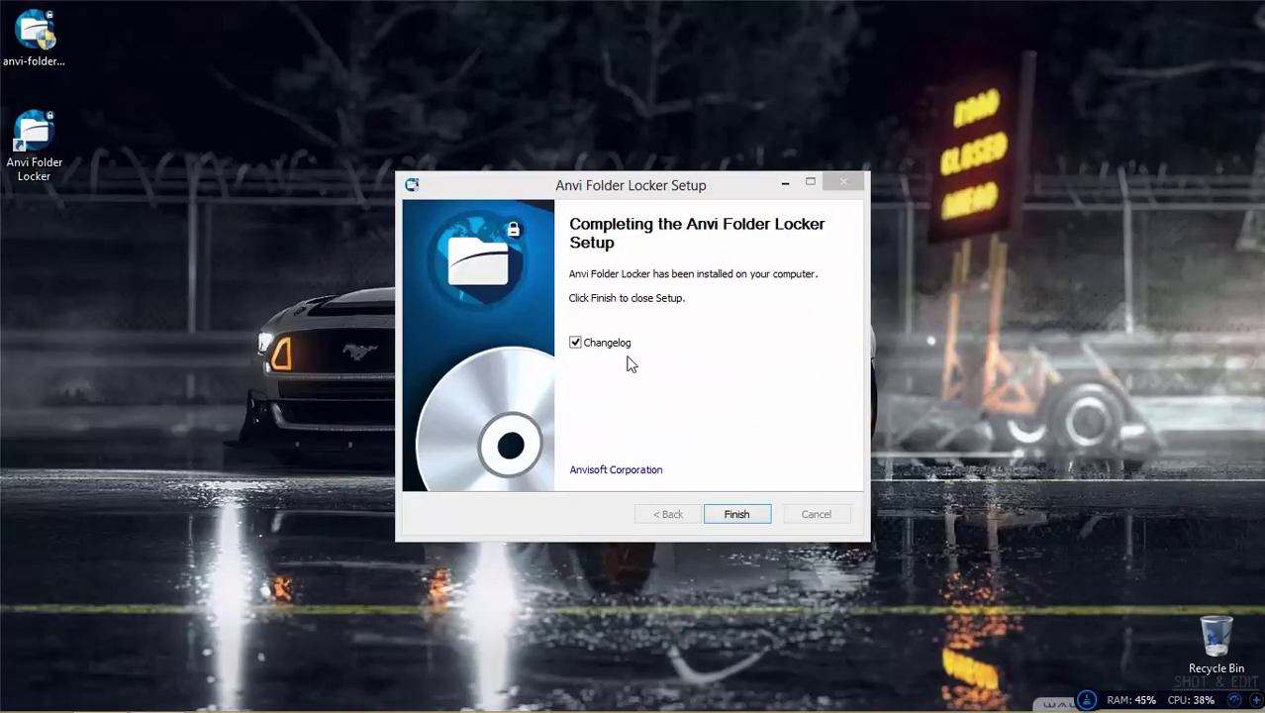
pyautogui.press('Return')
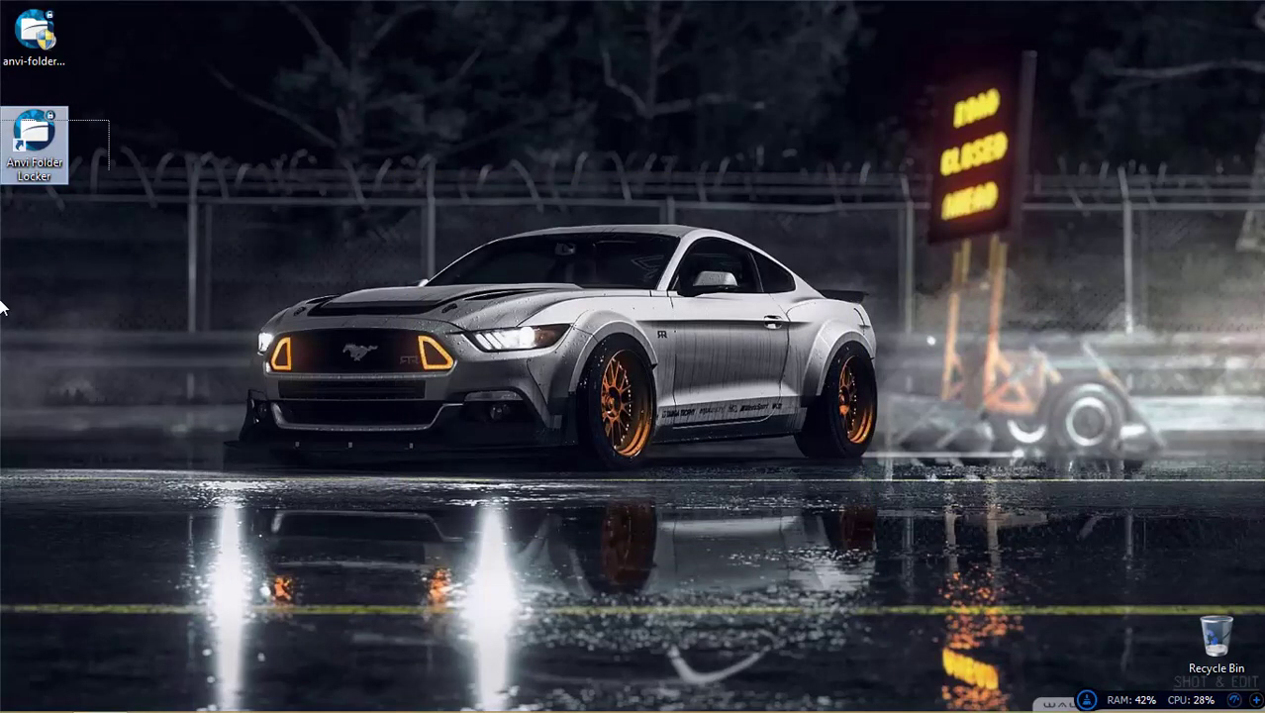
# Step: Launch Anvi Folder Locker, enter and confirm a master password, and add a recovery email address
pyautogui.doubleClick(31, 133)
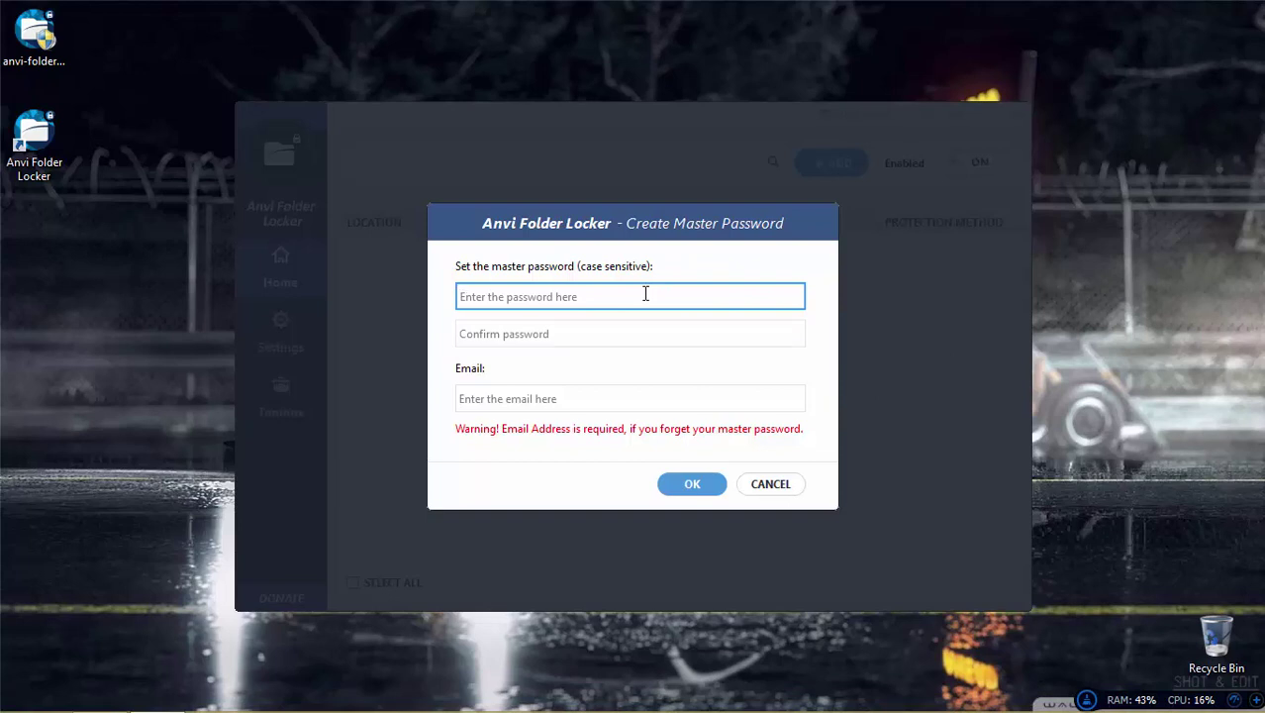
pyautogui.write('1234567890')
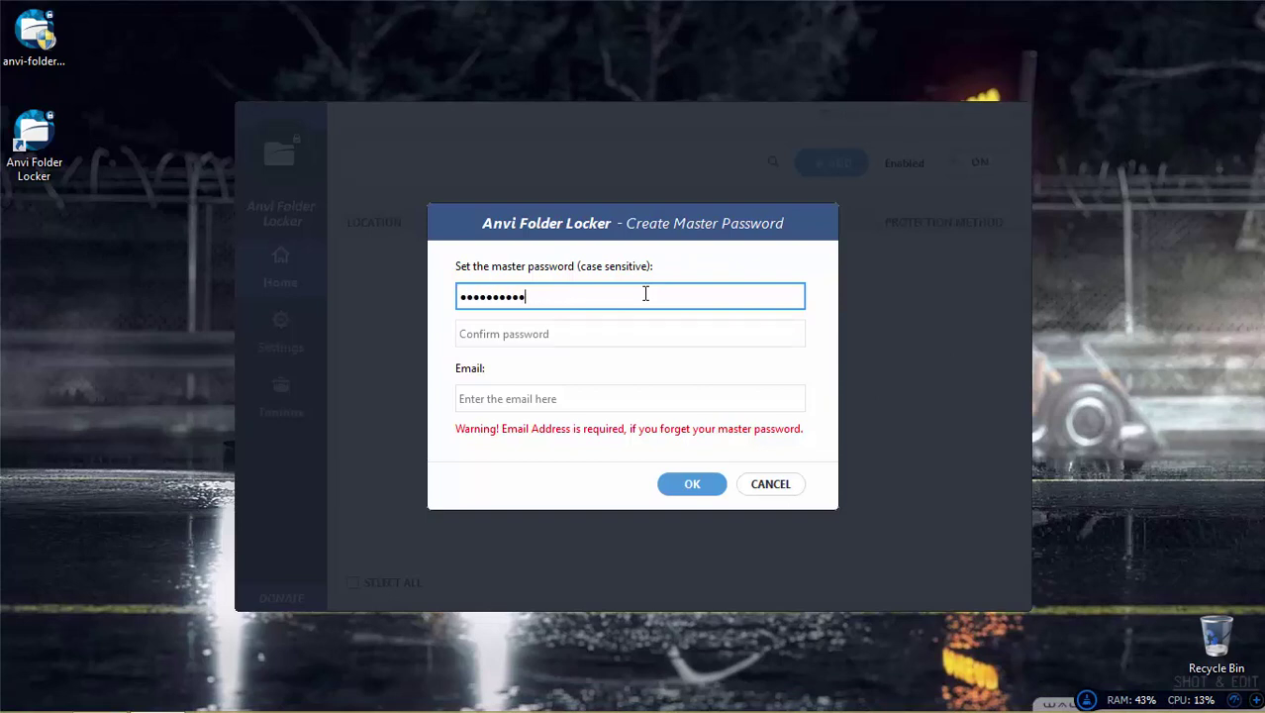
pyautogui.write('123')
pyautogui.click(621, 327)
pyautogui.write('1')
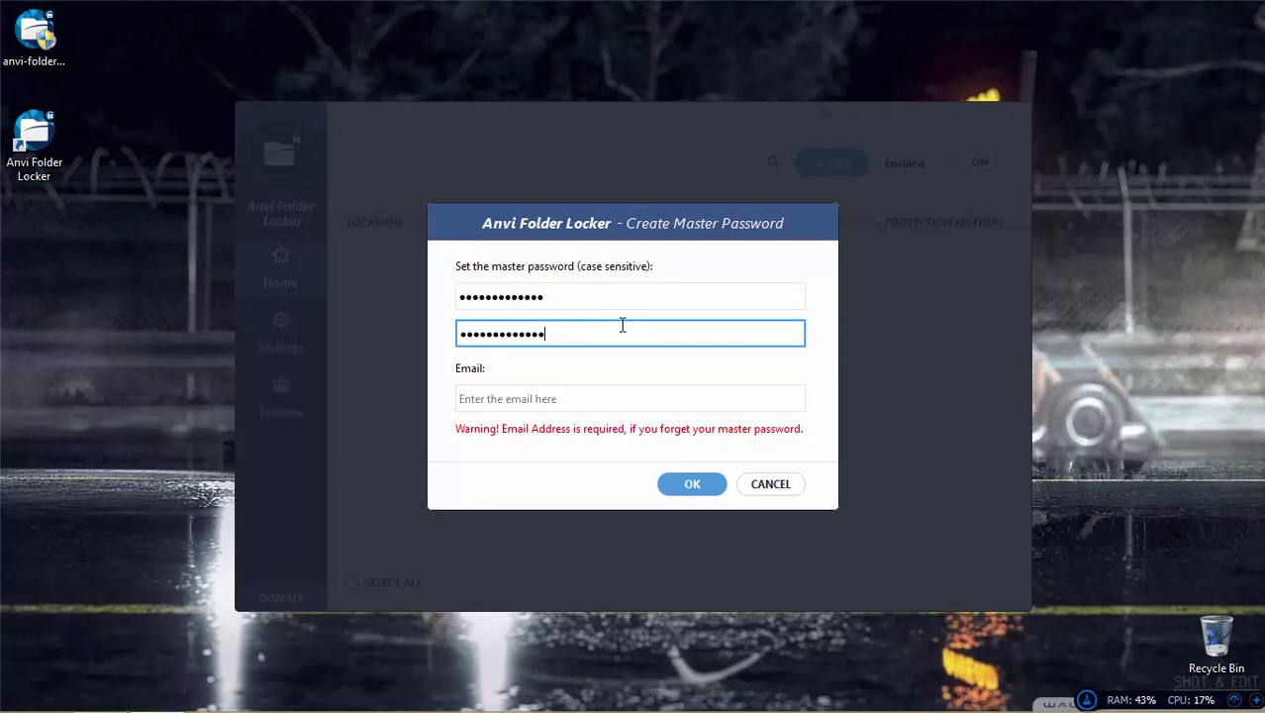
pyautogui.click(540, 404)
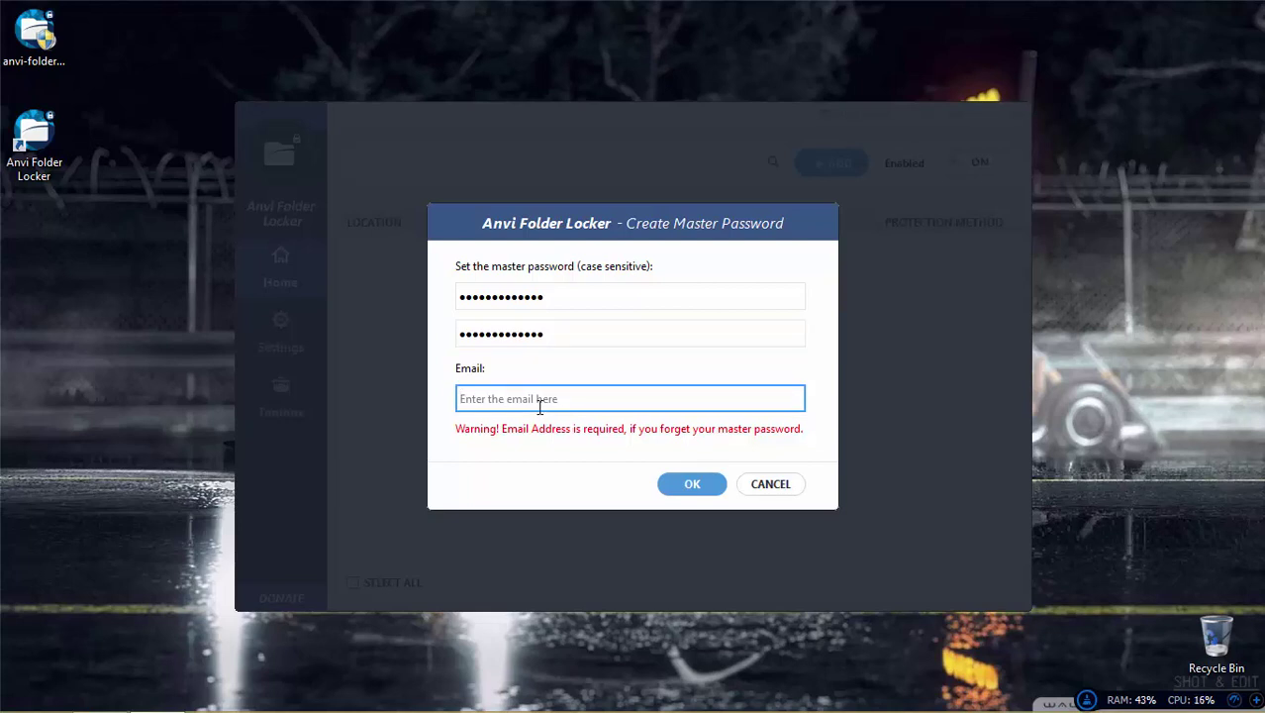
pyautogui.click(696, 484)
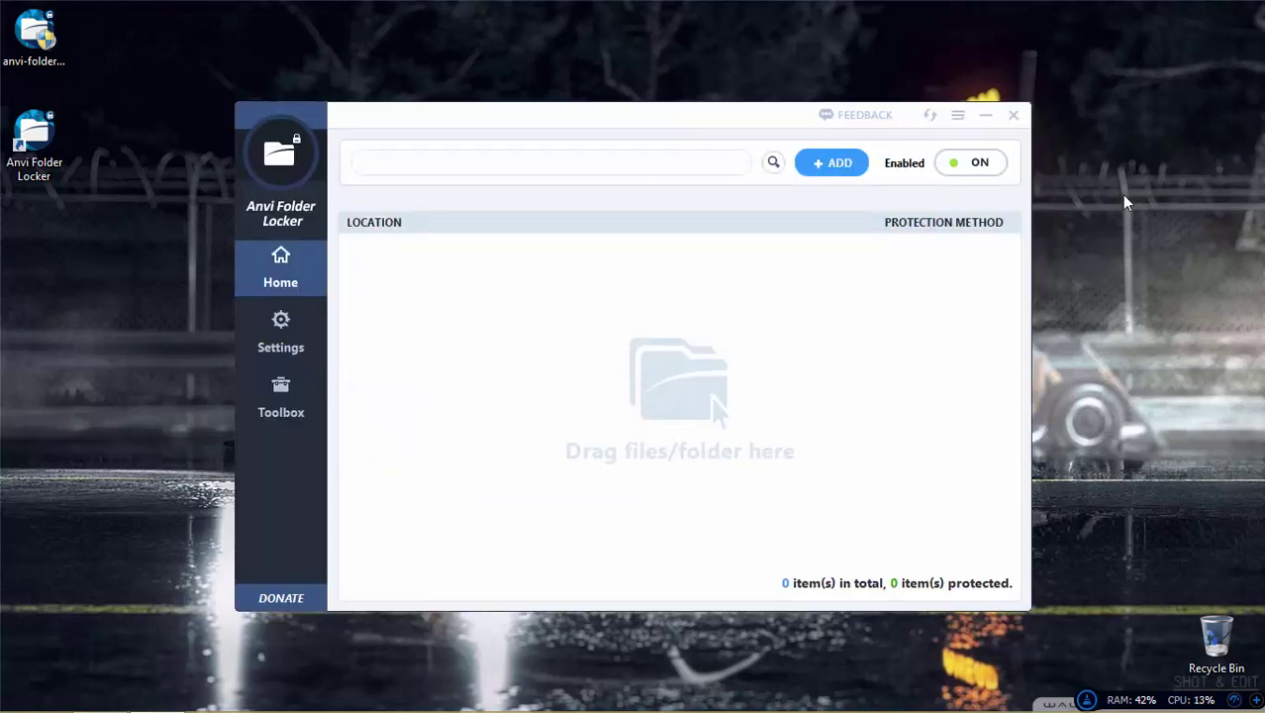
pyautogui.moveTo(553, 134); pyautogui.dragTo(526, 118)
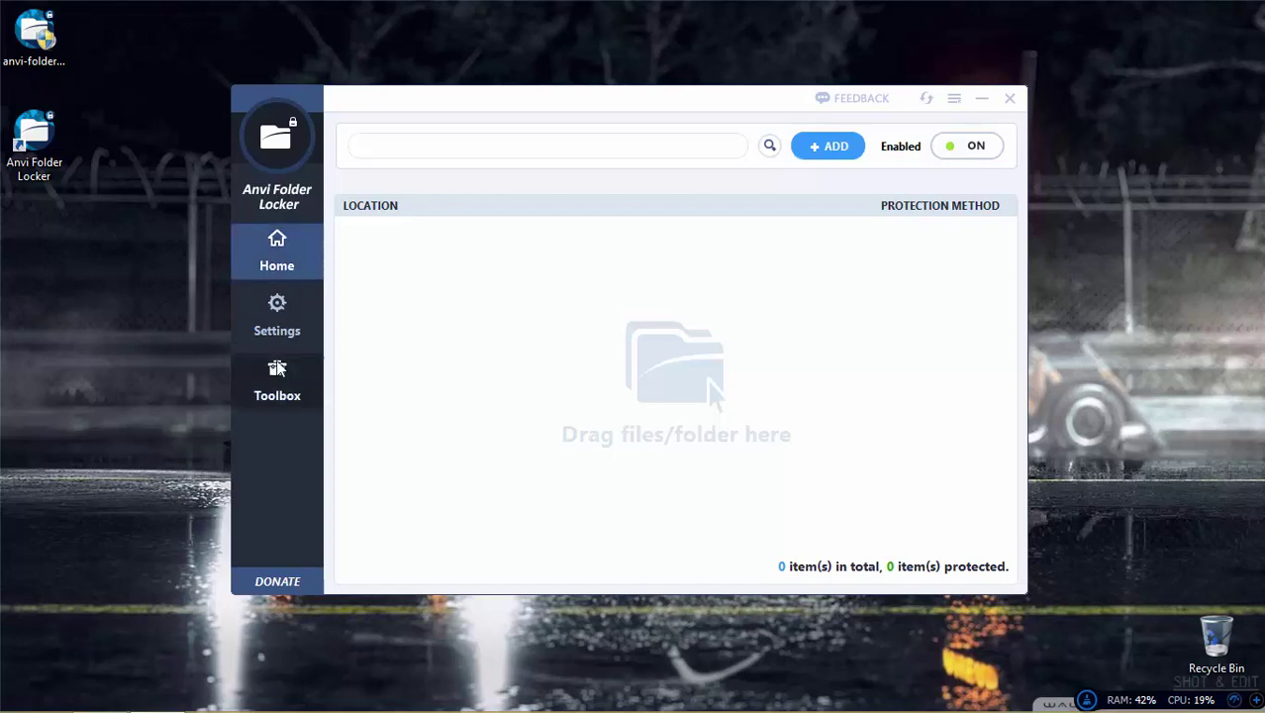
pyautogui.click(277, 315)
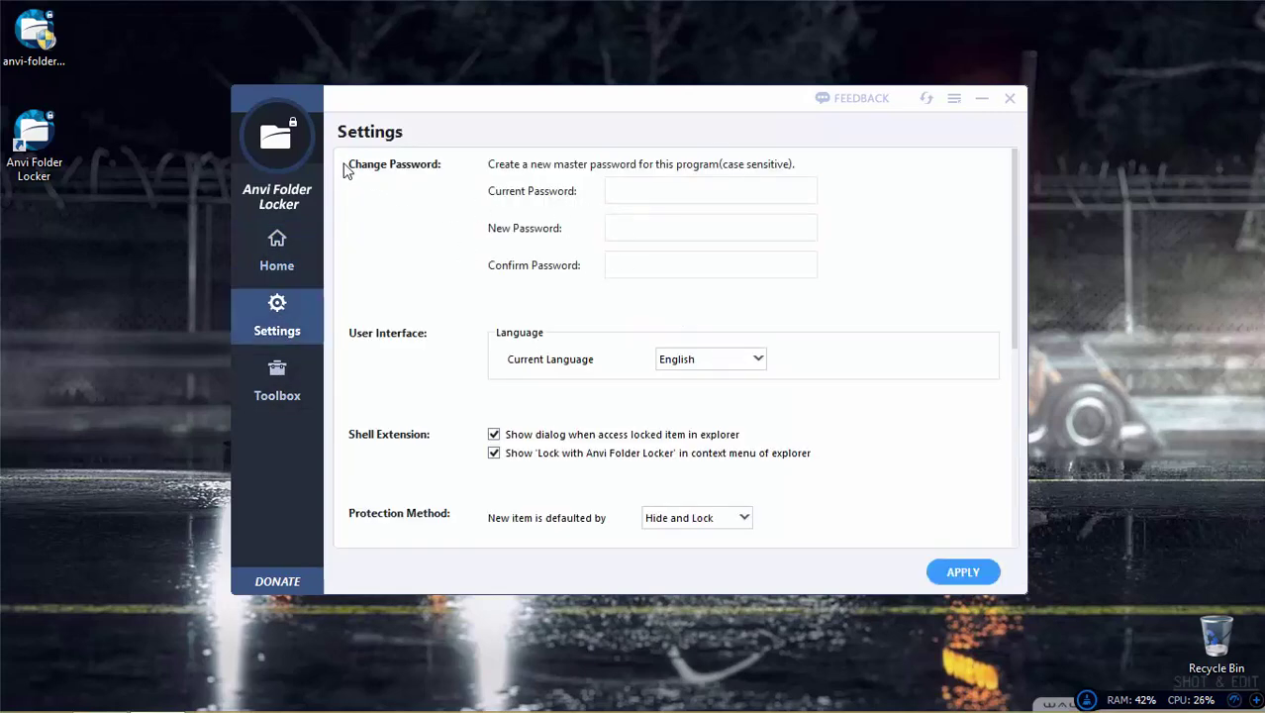
pyautogui.moveTo(344, 163)
pyautogui.mouseDown()
pyautogui.moveTo(399, 162)
pyautogui.moveTo(344, 166)
pyautogui.mouseUp()
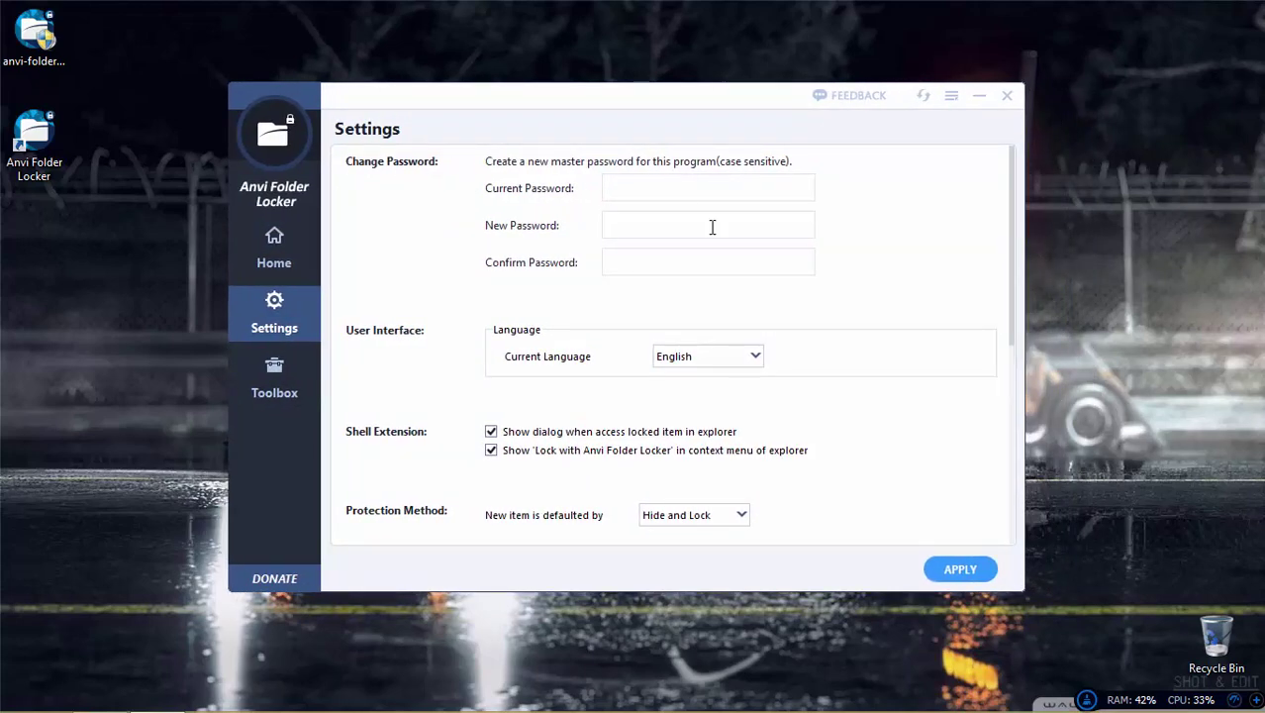
pyautogui.click(682, 192)
pyautogui.click(650, 230)
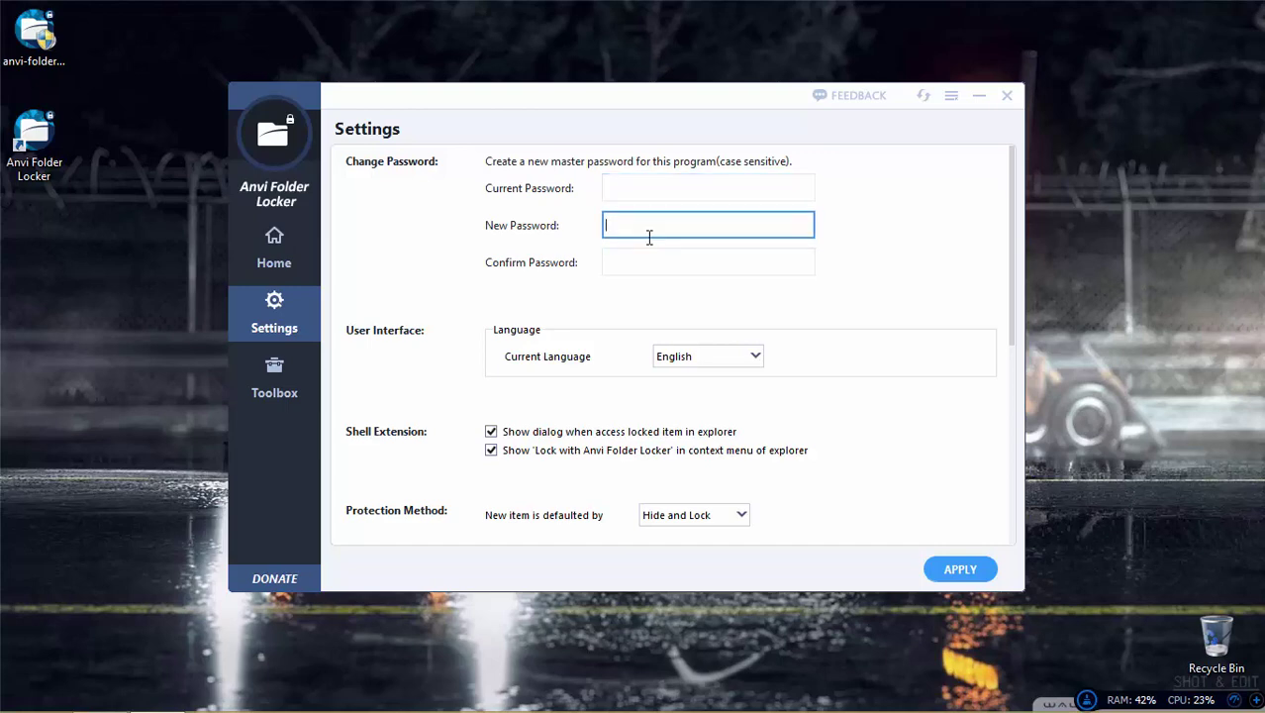
pyautogui.click(645, 261)
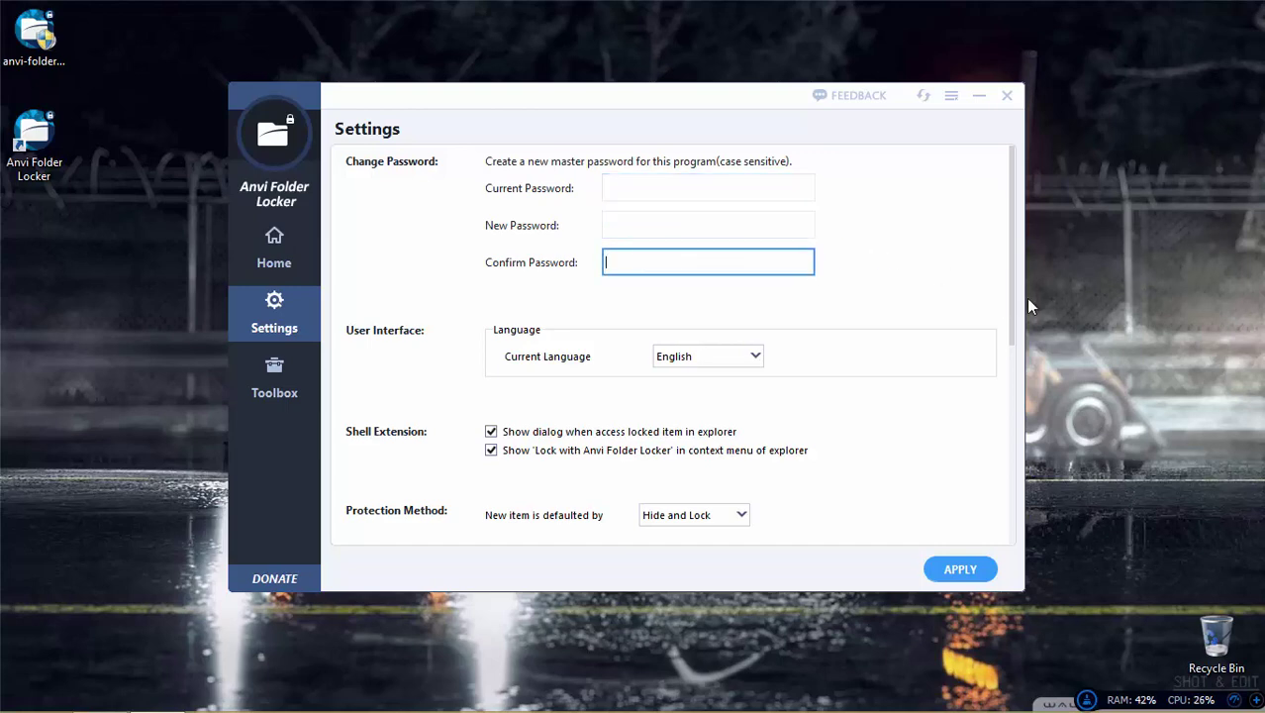
pyautogui.click(1014, 323)
pyautogui.moveTo(1019, 325)
pyautogui.mouseDown()
pyautogui.moveTo(1037, 518)
pyautogui.moveTo(1030, 317)
pyautogui.mouseUp()
pyautogui.click(274, 374)
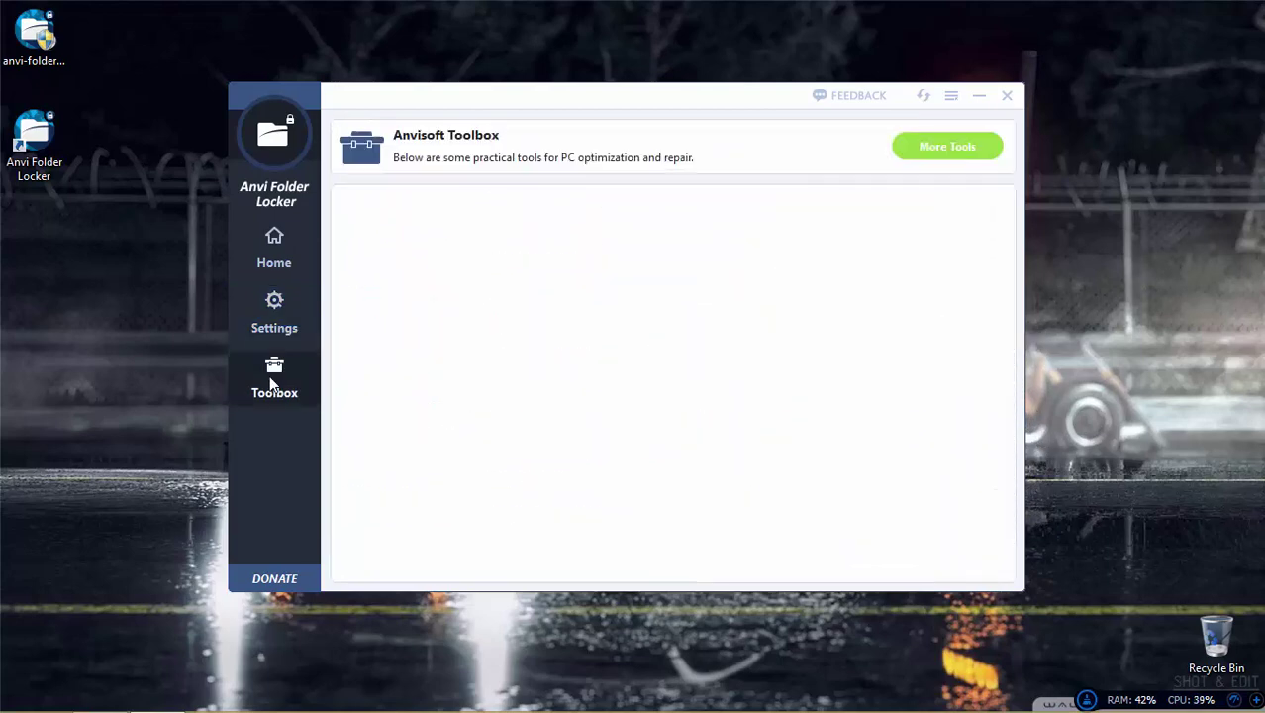
pyautogui.click(285, 259)
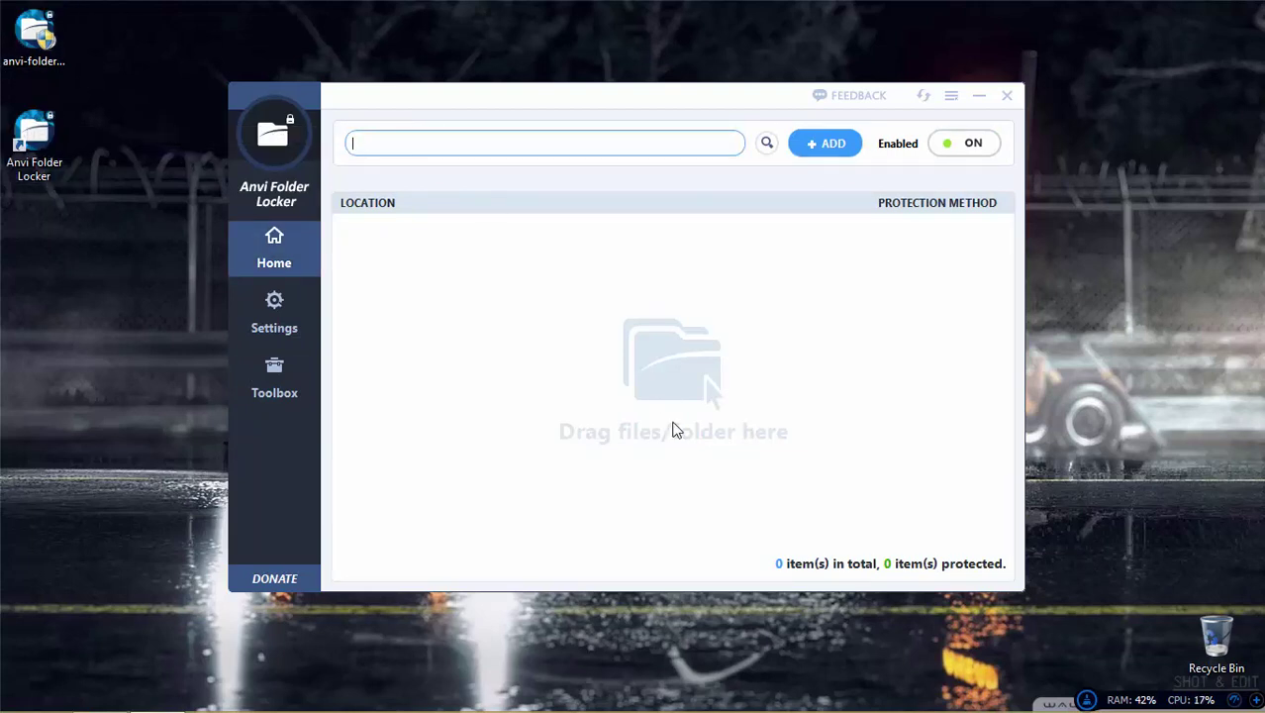
# Step: Add anvi-folder-locker-1-2-1370-0-en-win.exe from the Desktop to the protected items
pyautogui.click(839, 146)
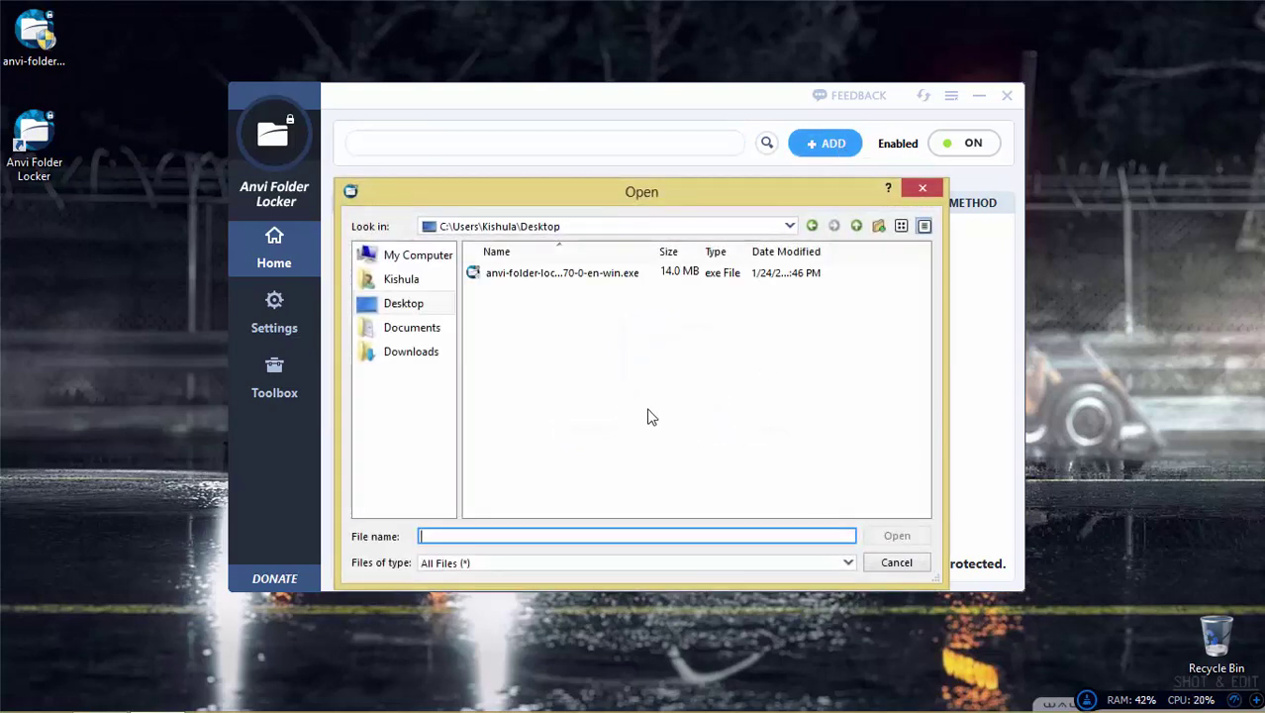
pyautogui.moveTo(22, 31)
pyautogui.mouseDown()
pyautogui.moveTo(45, 22)
pyautogui.moveTo(26, 46)
pyautogui.moveTo(45, 40)
pyautogui.moveTo(16, 47)
pyautogui.moveTo(35, 50)
pyautogui.mouseUp()
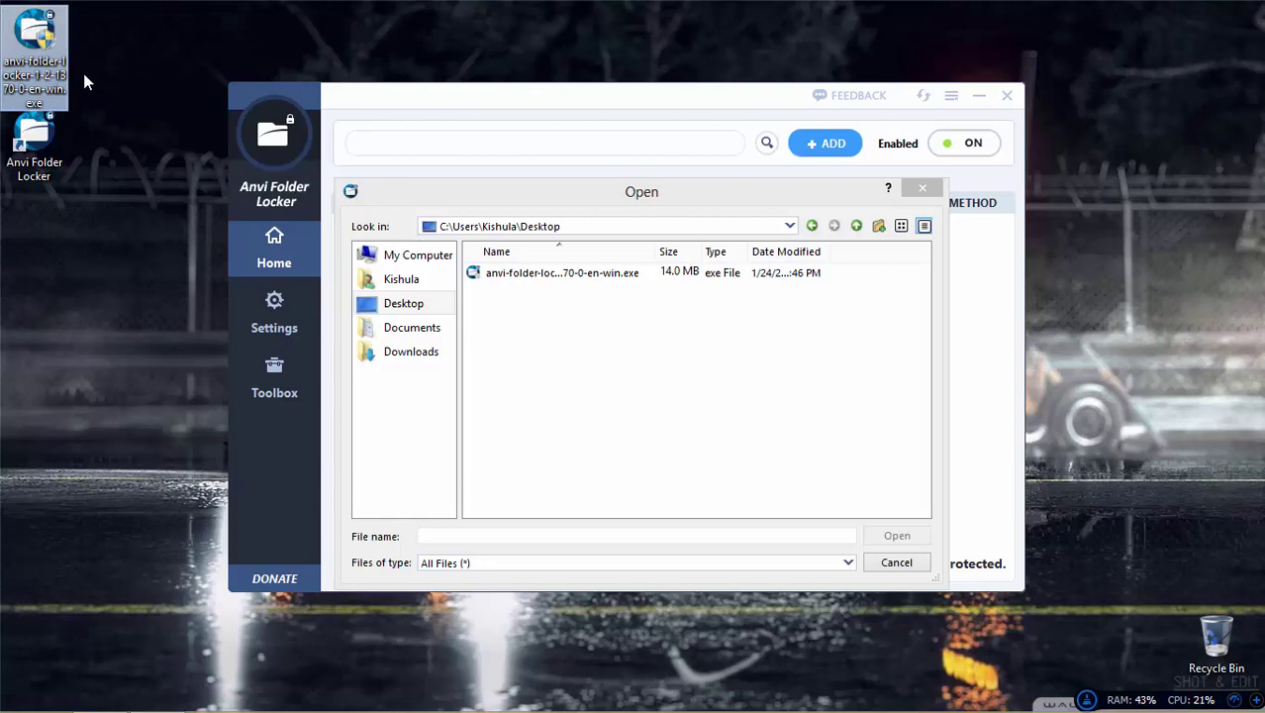
pyautogui.click(550, 274)
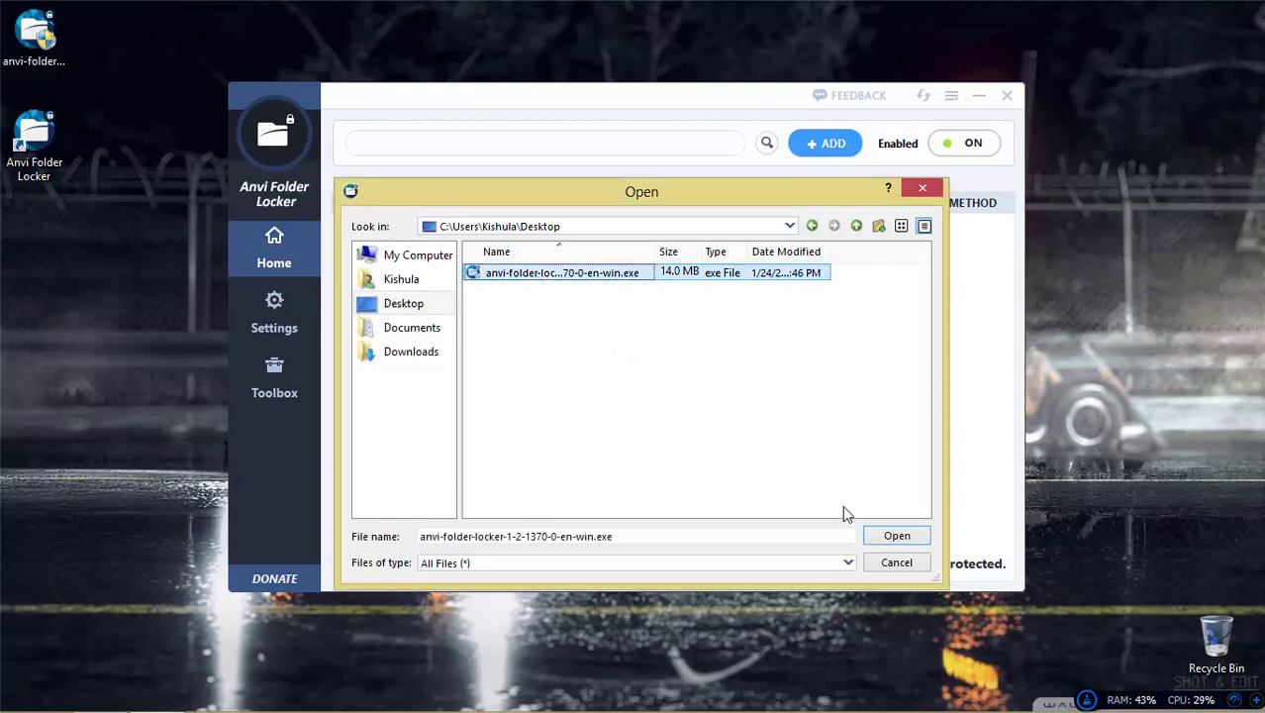
pyautogui.click(897, 537)
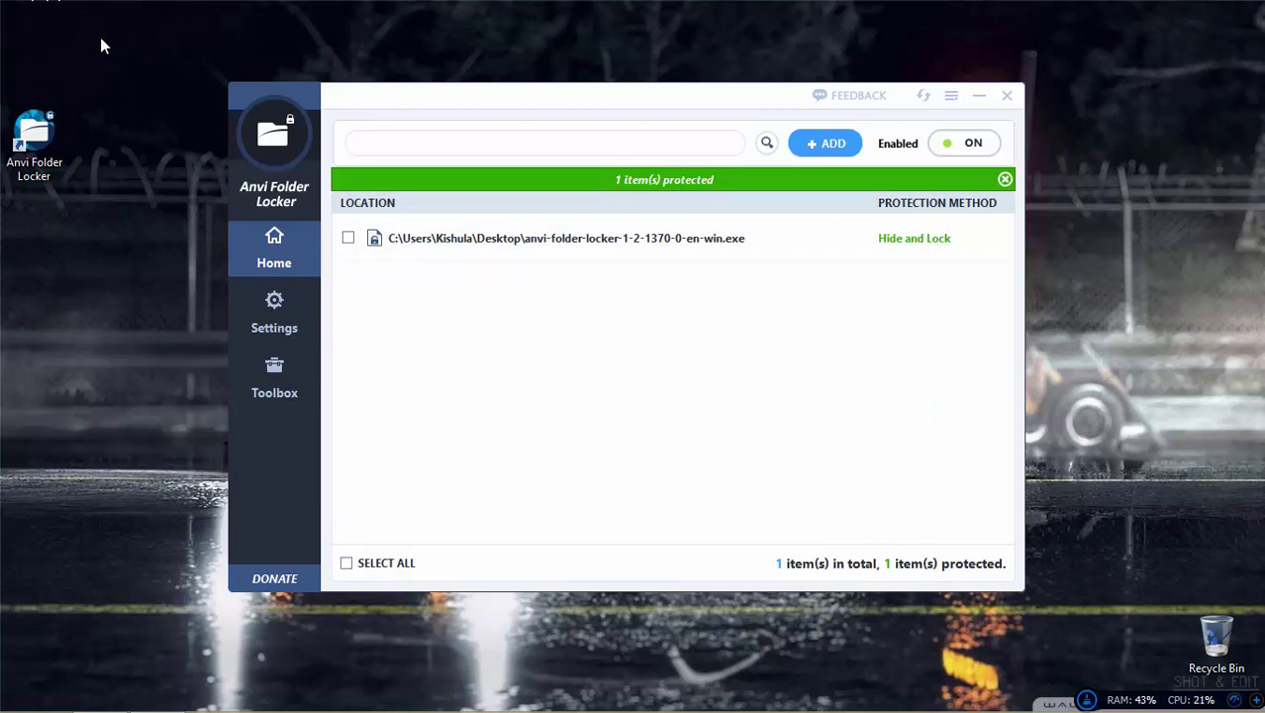
# Step: Try Unprotect and then Hide on the installer, checking its visibility on the desktop
pyautogui.click(991, 238)
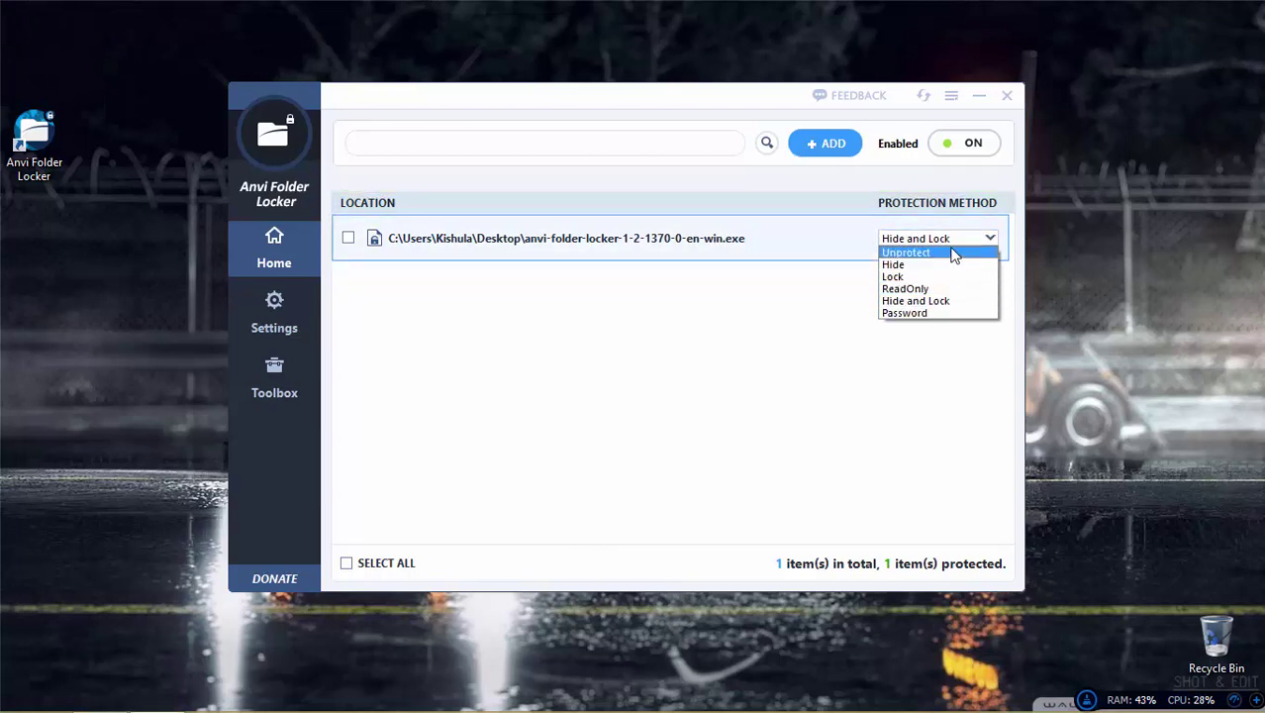
pyautogui.click(954, 253)
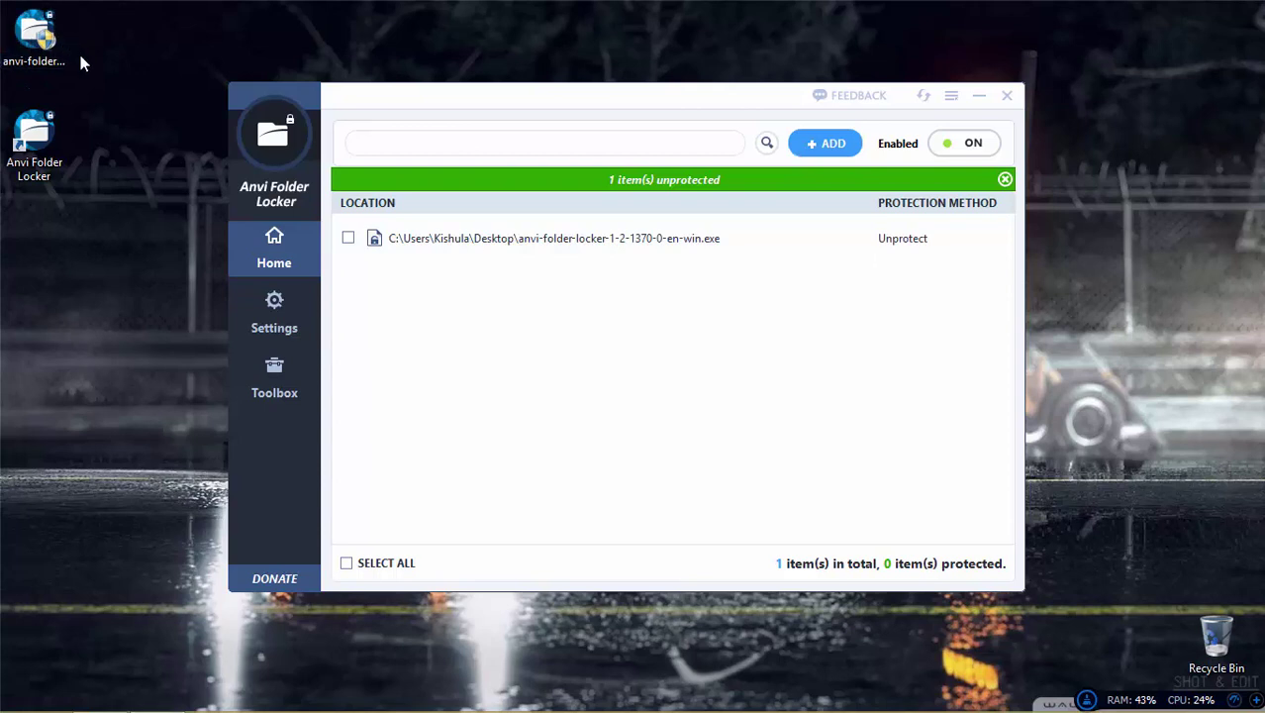
pyautogui.moveTo(96, 48); pyautogui.dragTo(3, 3)
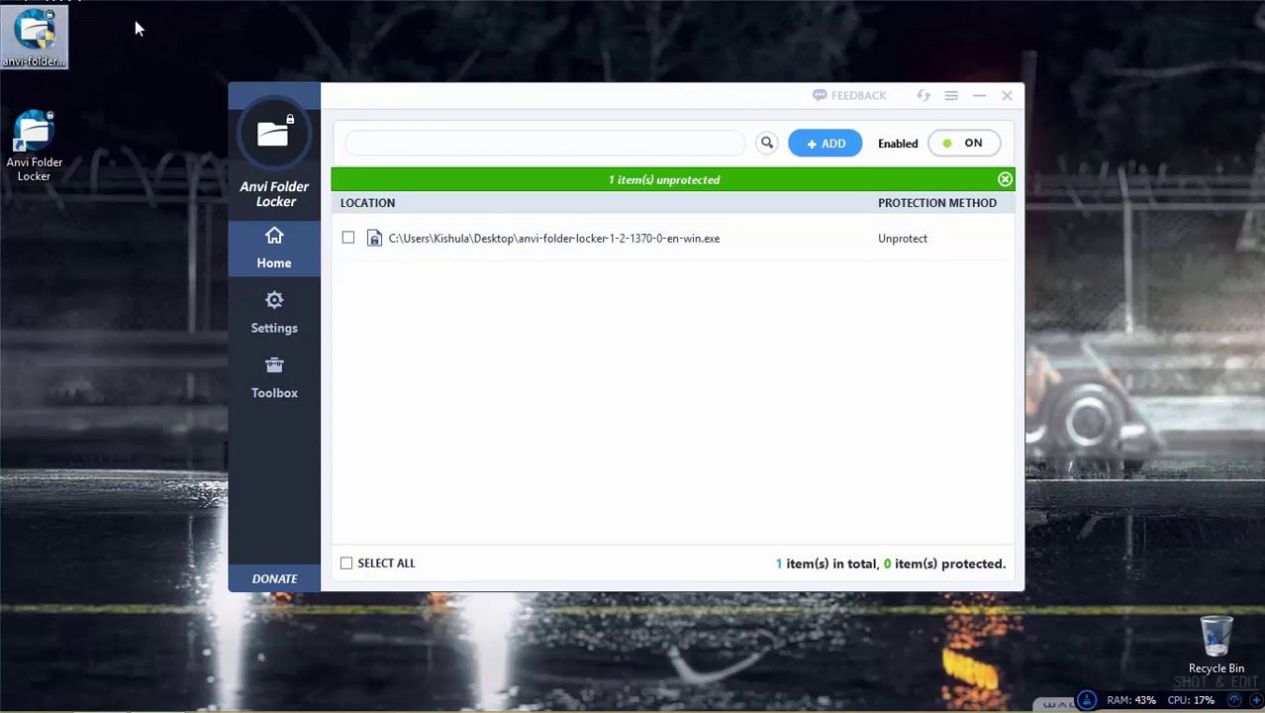
pyautogui.click(949, 237)
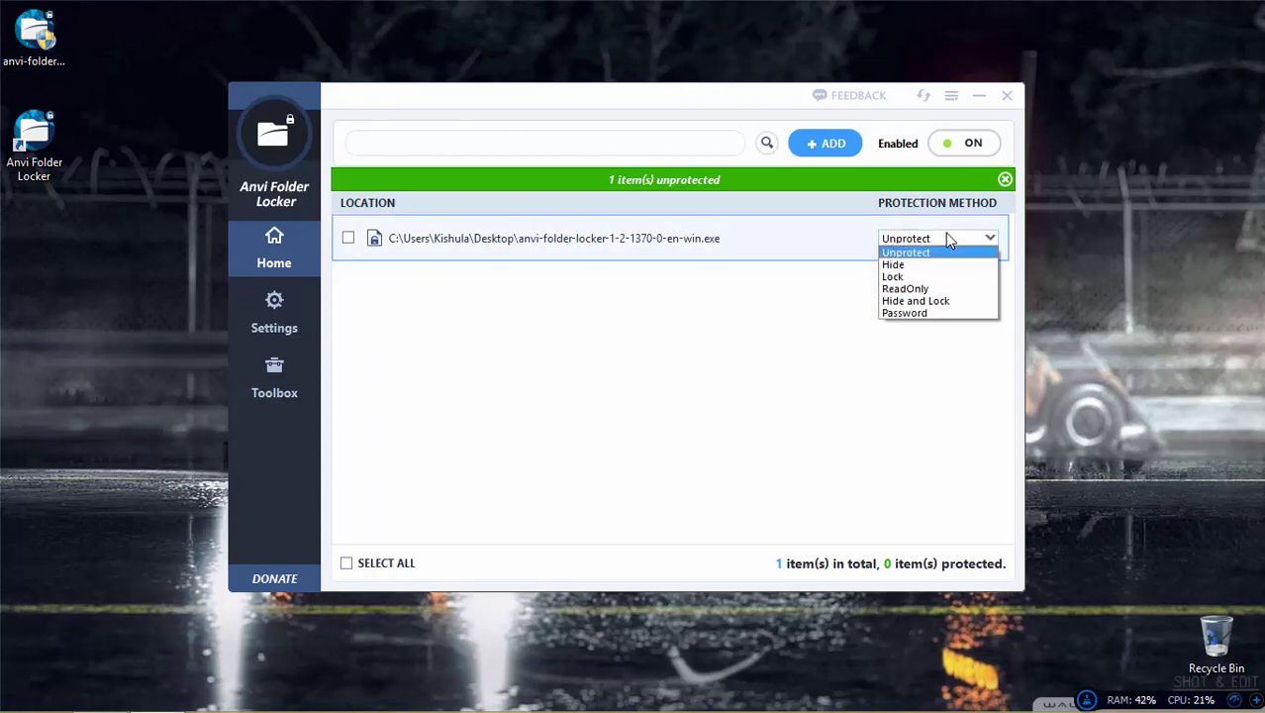
pyautogui.click(898, 267)
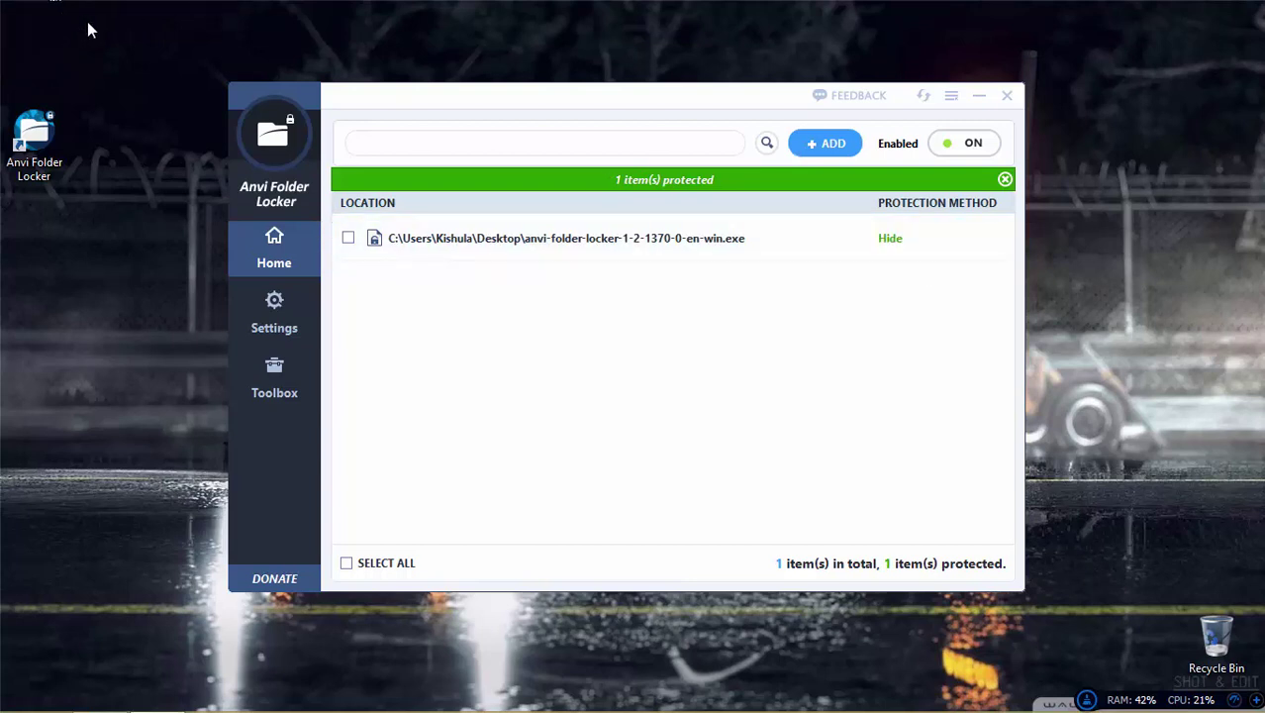
pyautogui.moveTo(142, 95); pyautogui.dragTo(1, 2)
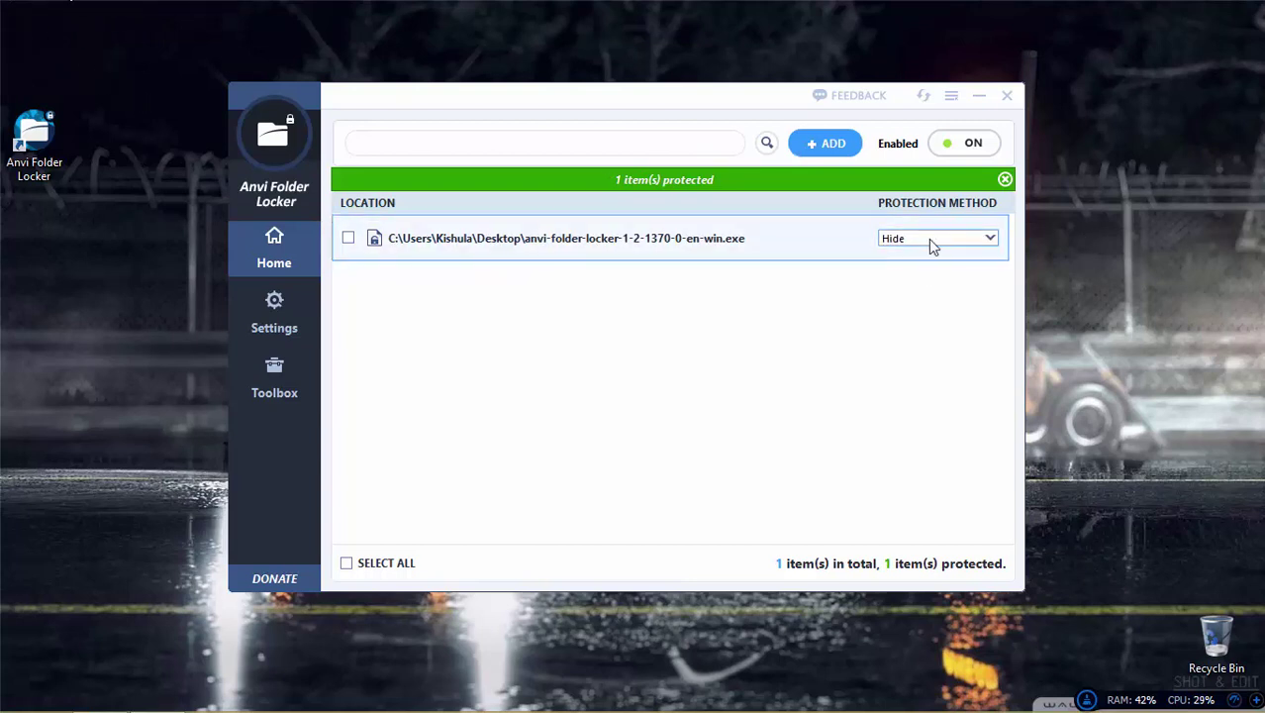
# Step: Set the installer's protection to Lock and try running it, which is refused
pyautogui.click(929, 239)
pyautogui.click(930, 278)
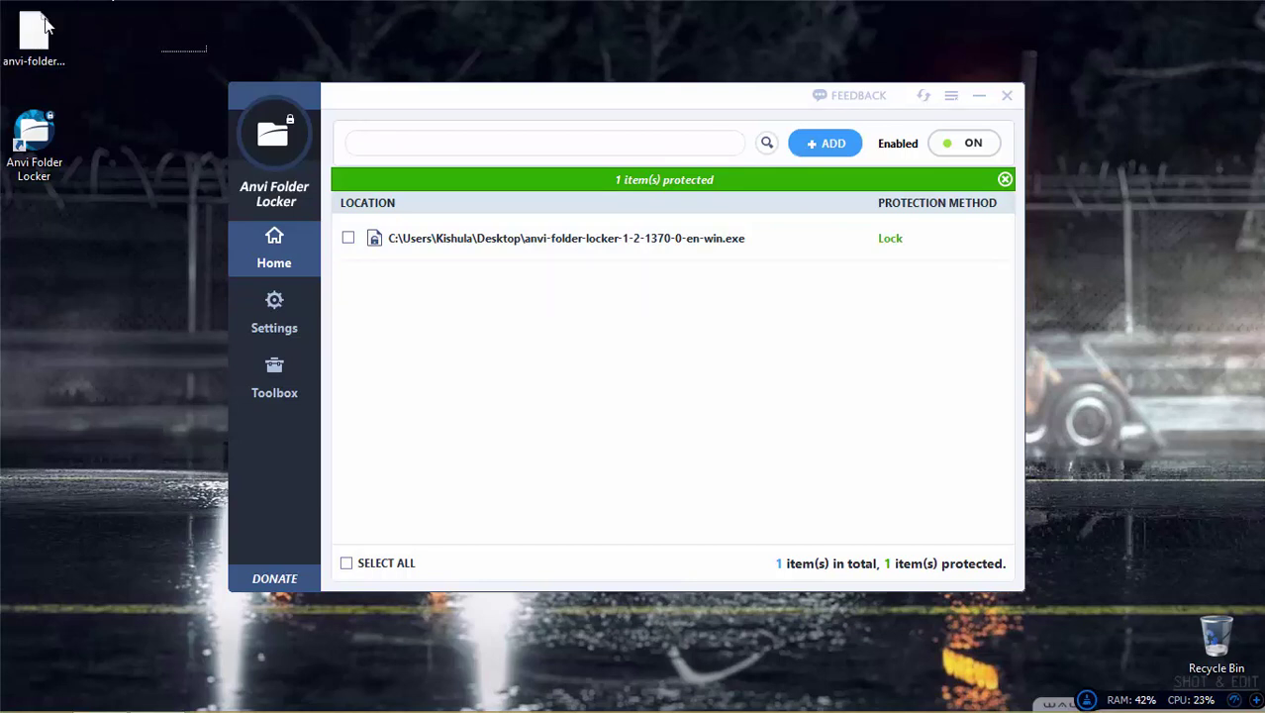
pyautogui.doubleClick(33, 35)
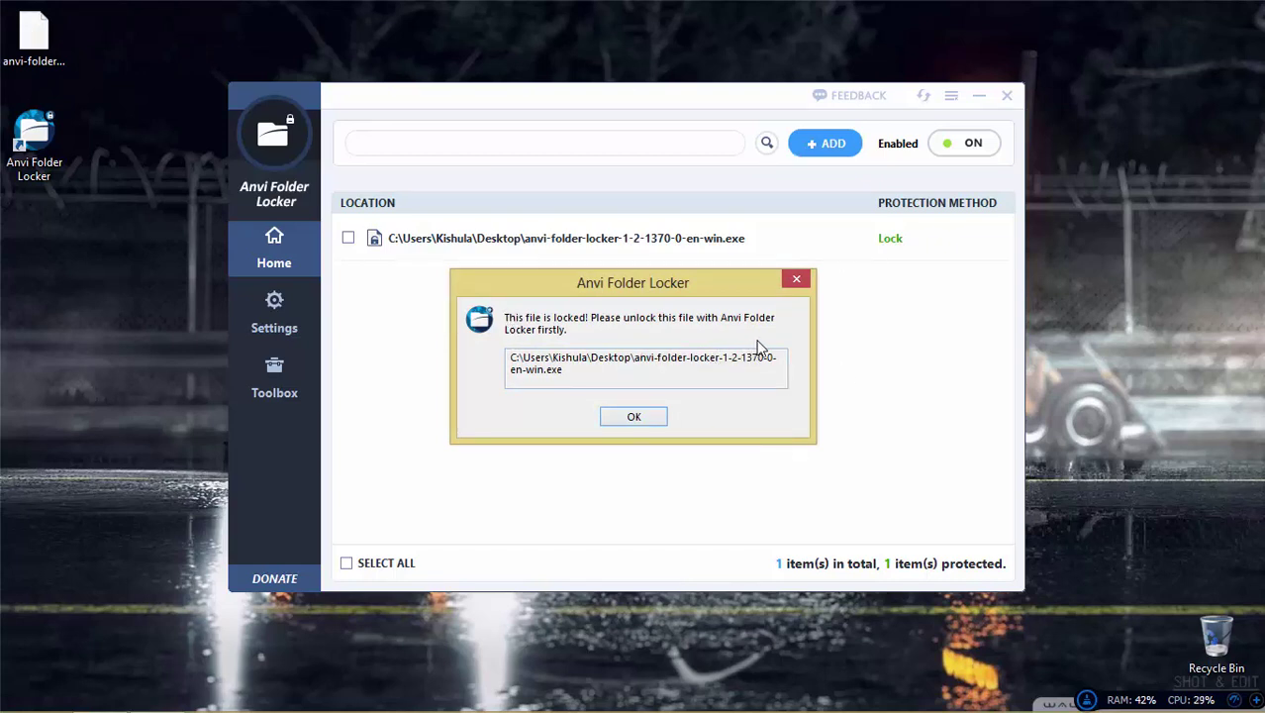
# Step: Switch the installer to ReadOnly protection and confirm its setup still launches, then quit it
pyautogui.click(650, 417)
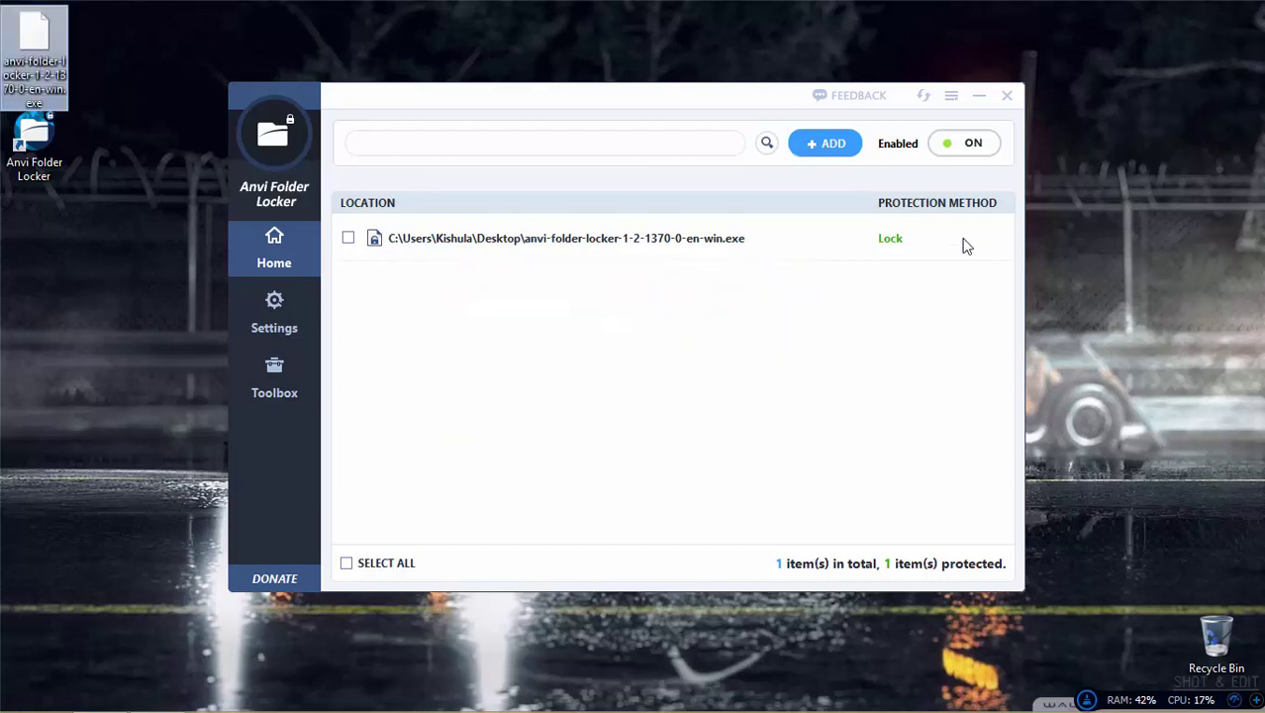
pyautogui.click(947, 238)
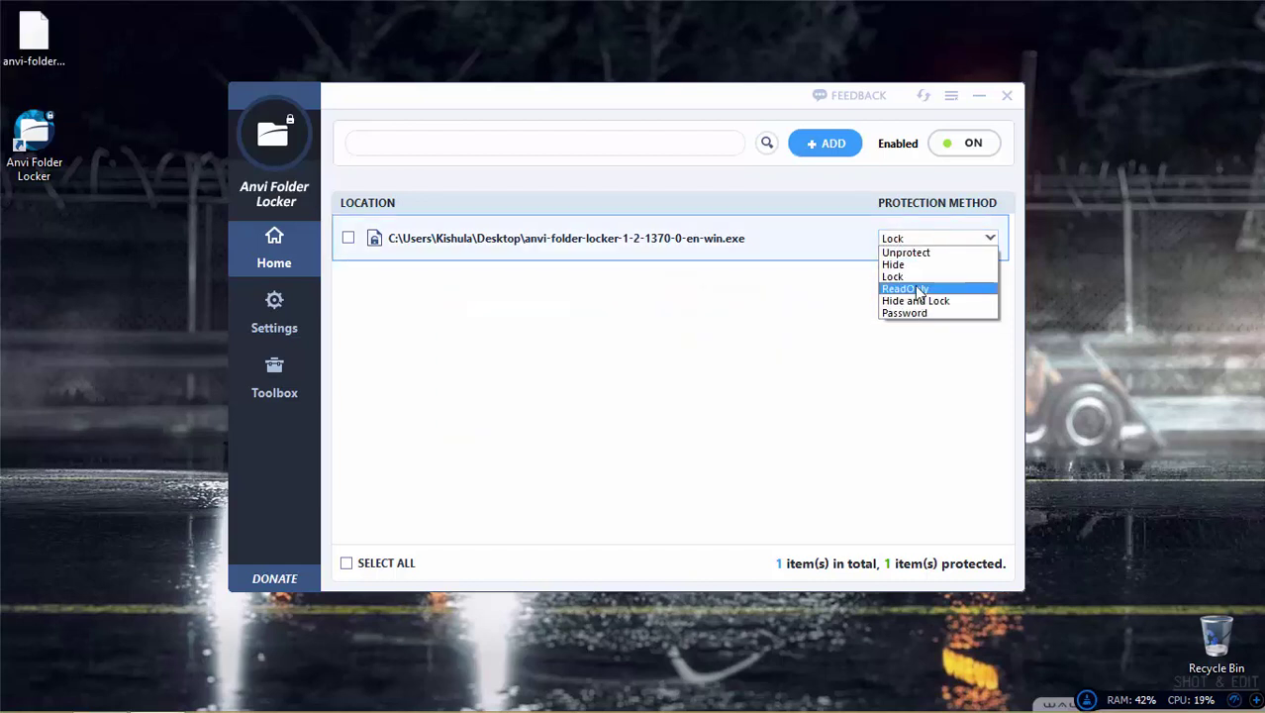
pyautogui.click(915, 287)
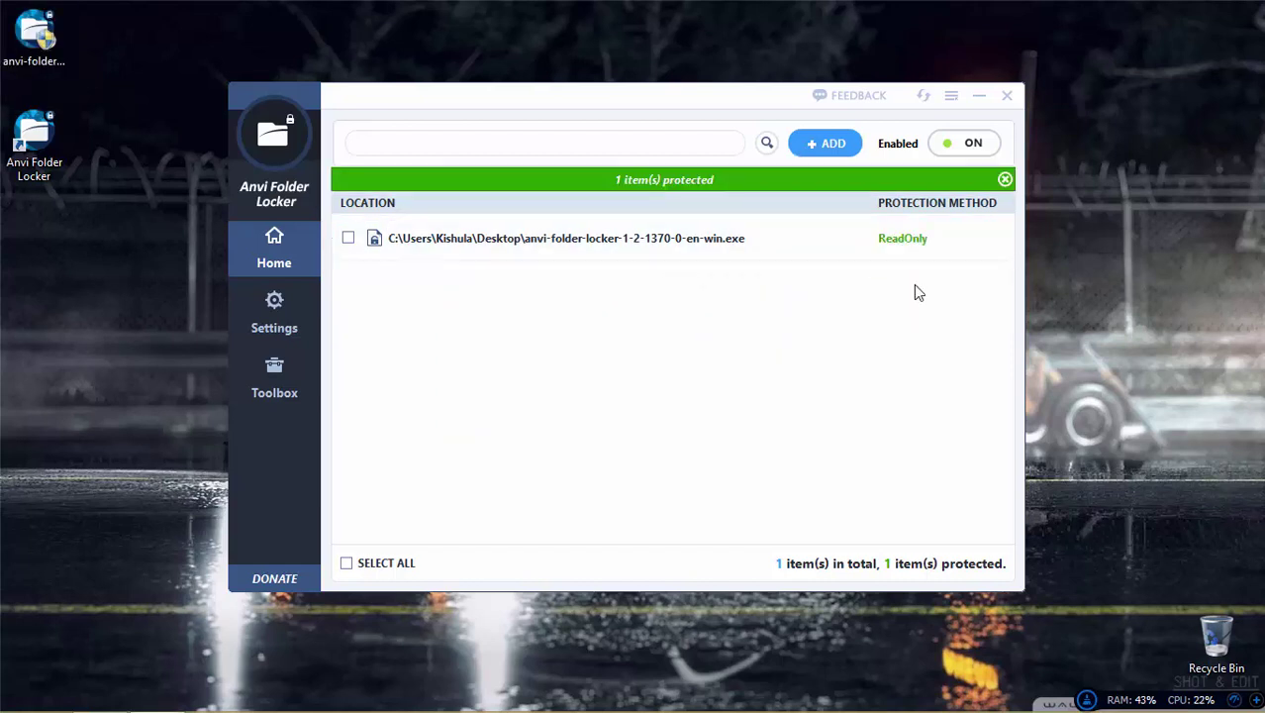
pyautogui.doubleClick(36, 35)
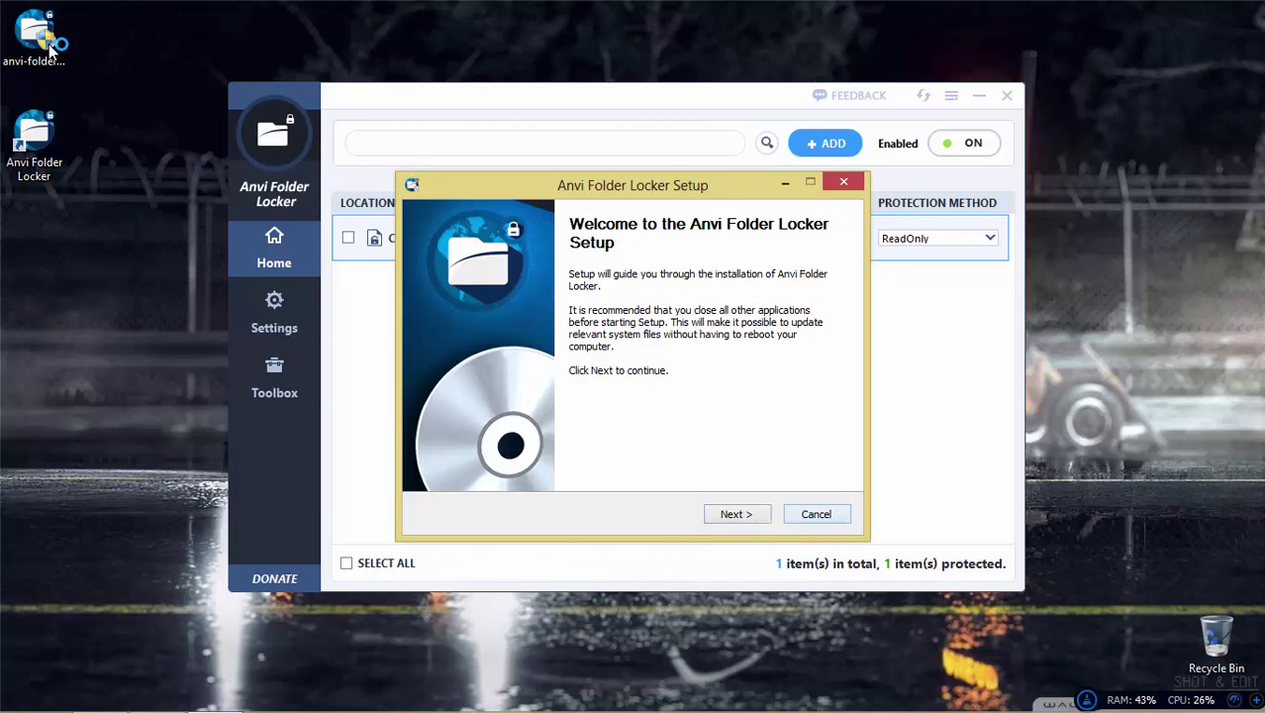
pyautogui.press('Escape')
pyautogui.press('Return')
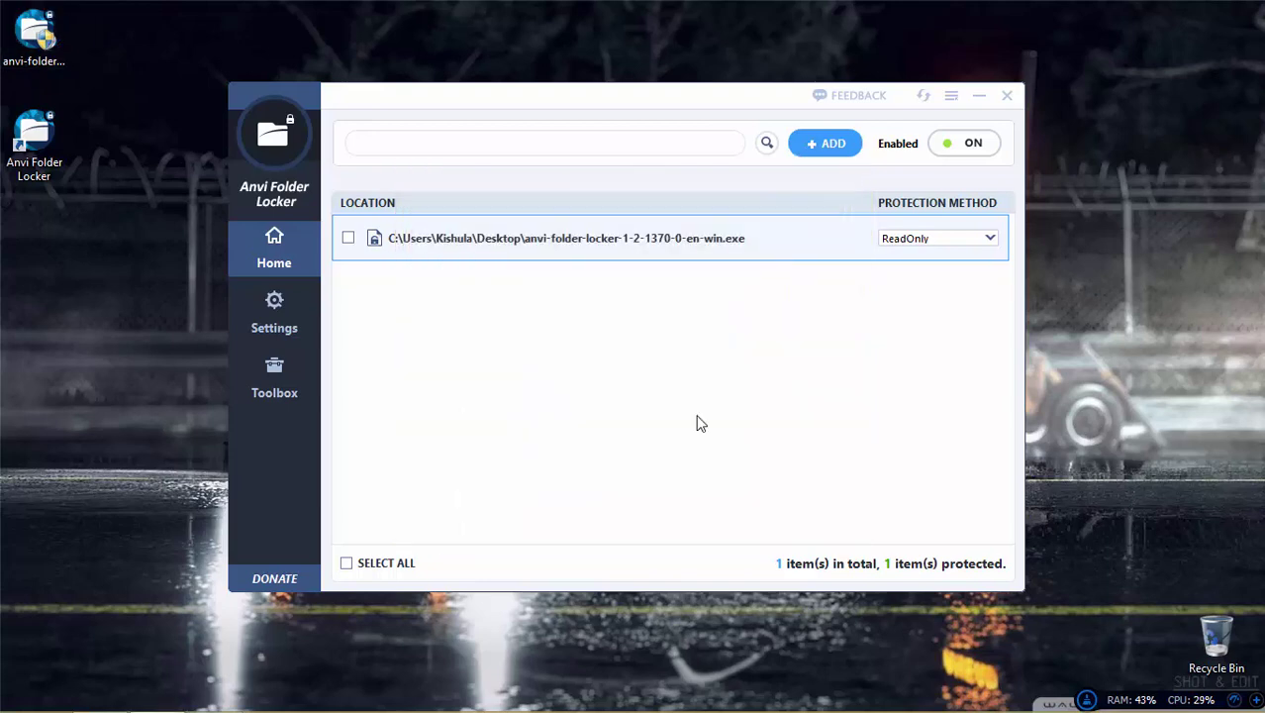
# Step: Copy the read-only installer file from its desktop context menu
pyautogui.rightClick(46, 54)
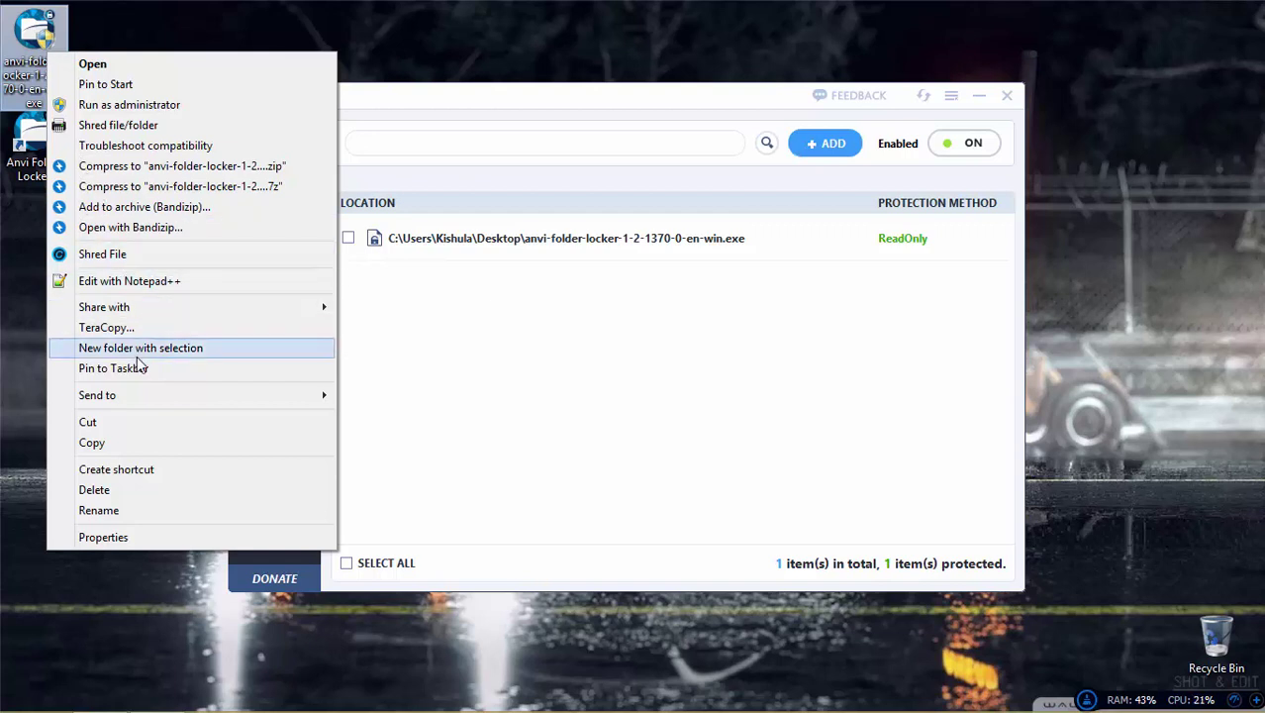
pyautogui.click(146, 441)
pyautogui.rightClick(83, 126)
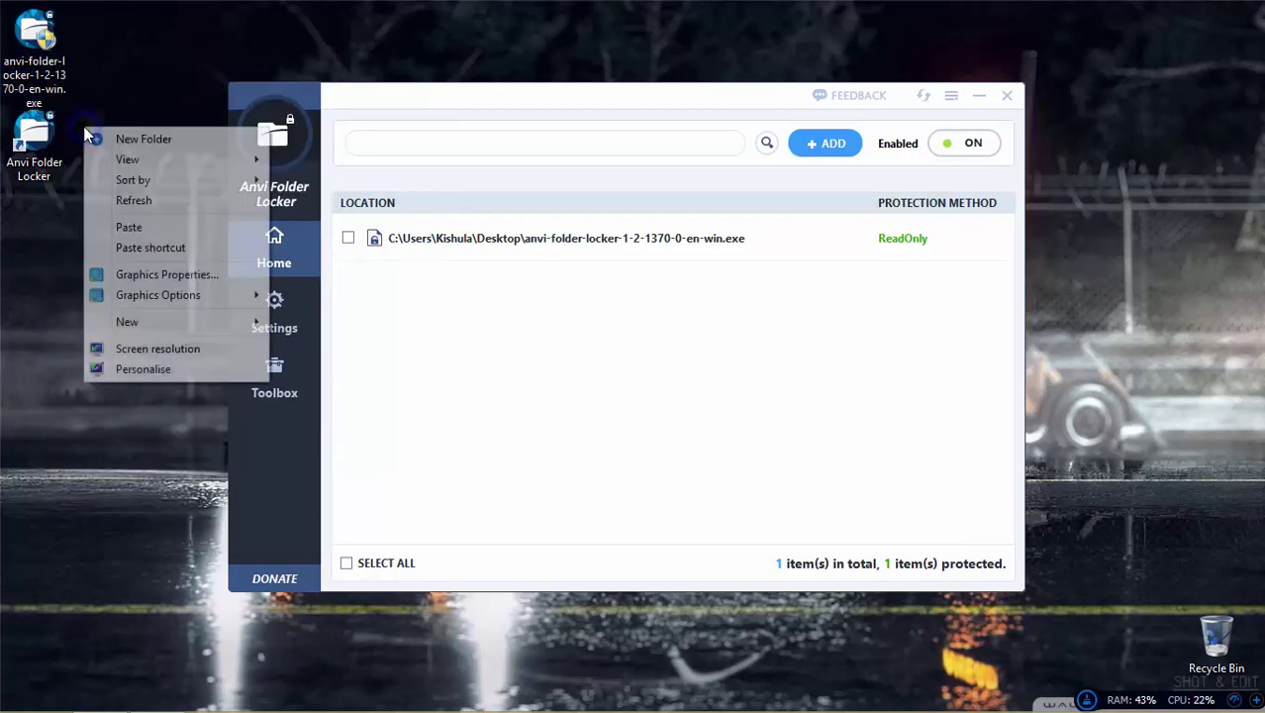
pyautogui.click(92, 84)
pyautogui.rightClick(51, 64)
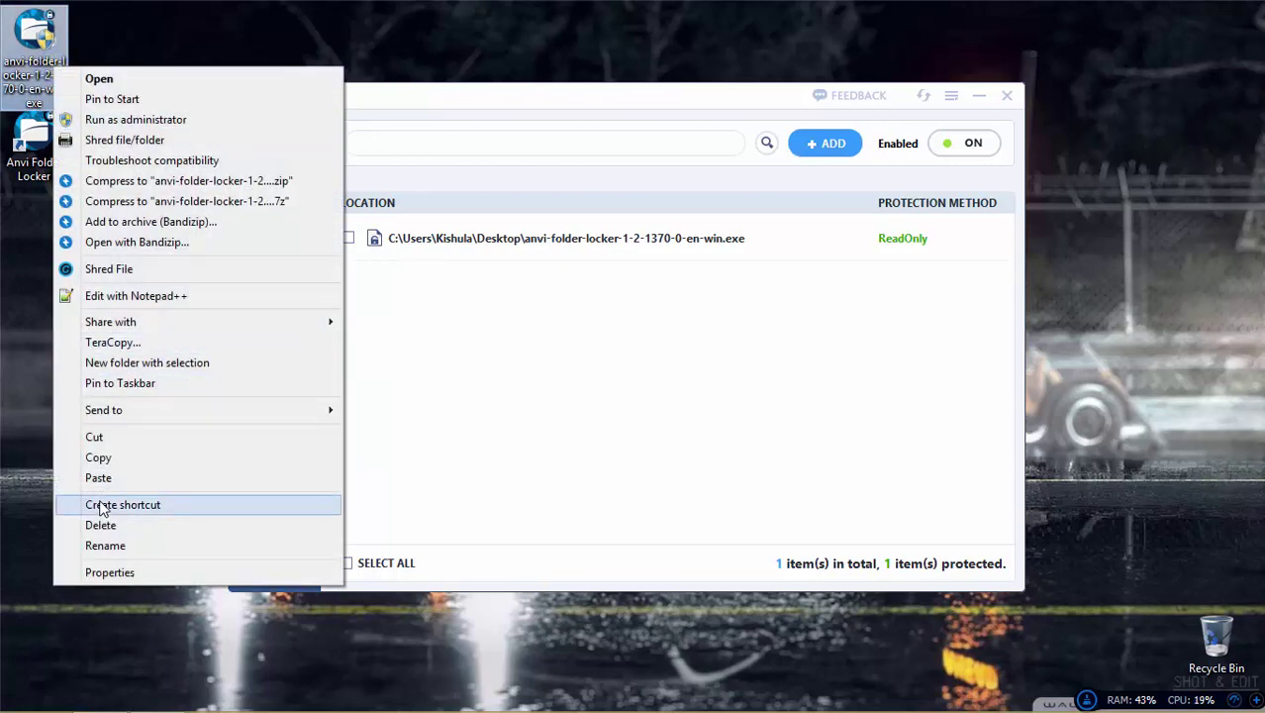
pyautogui.click(116, 458)
# Step: Keep ReadOnly, close the locker, move the installer icon, and relaunch then quit its setup
pyautogui.click(897, 240)
pyautogui.click(941, 238)
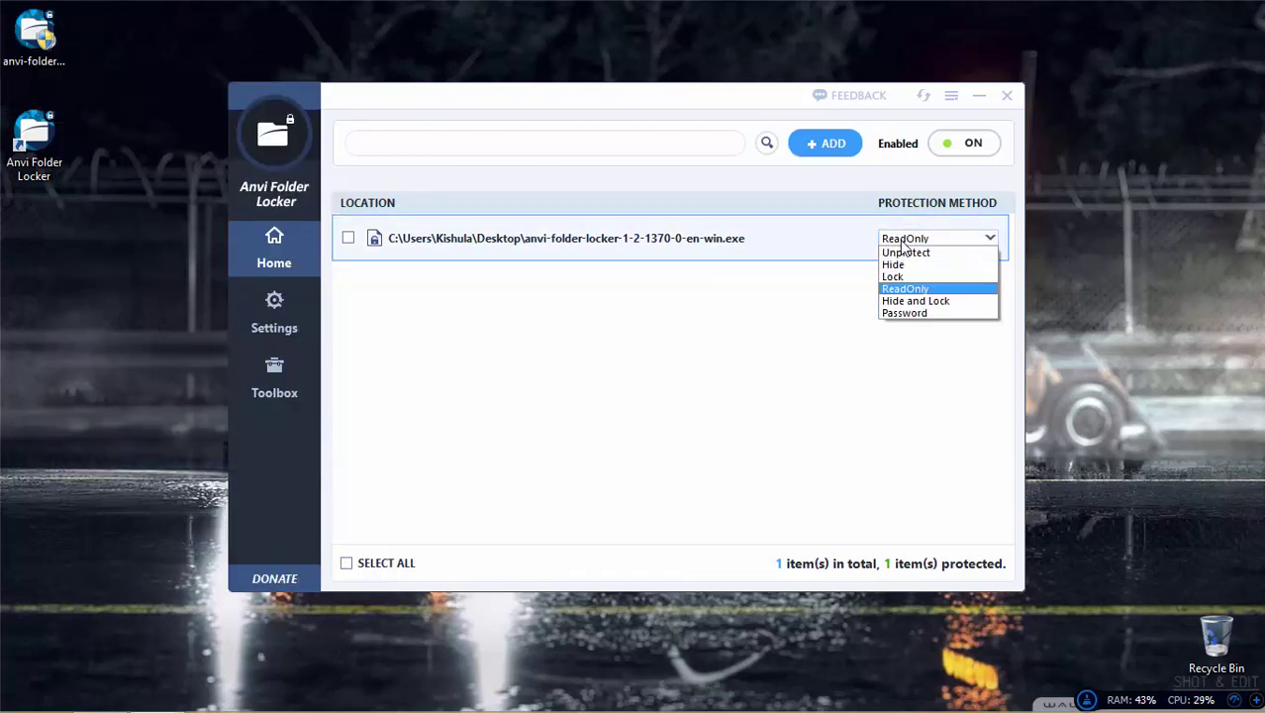
pyautogui.click(916, 295)
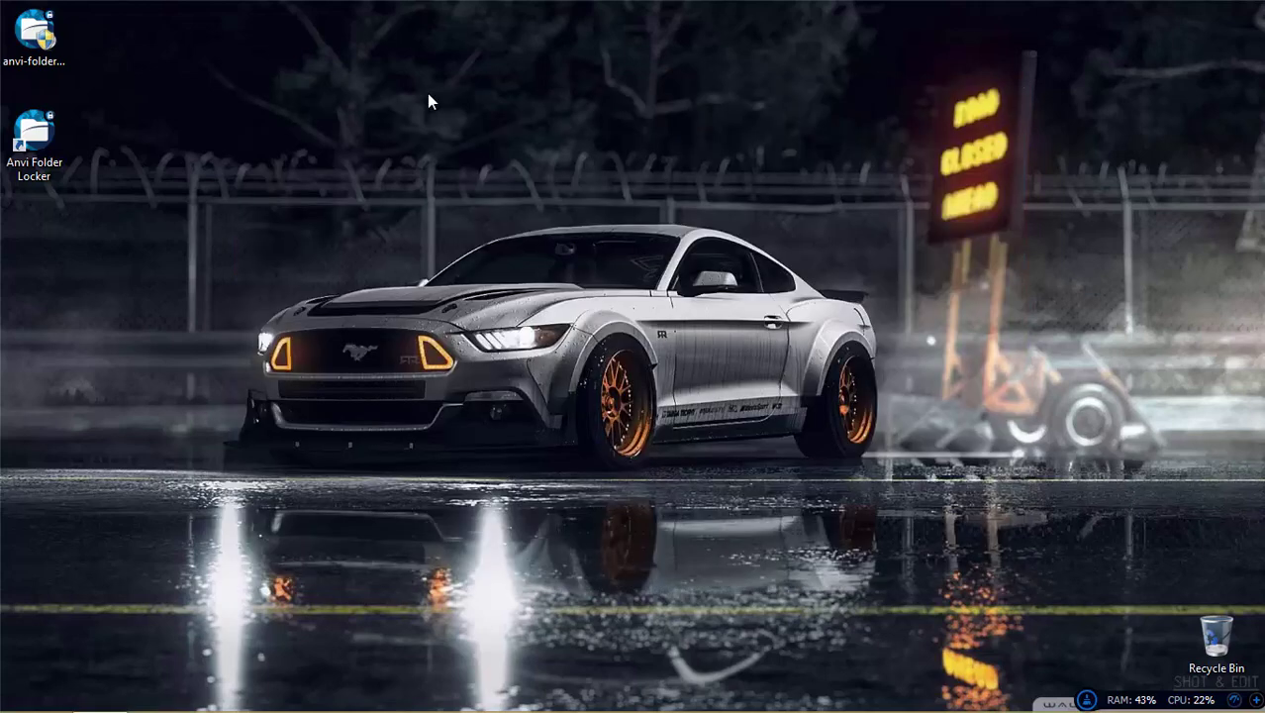
pyautogui.click(1007, 95)
pyautogui.moveTo(5, 44); pyautogui.dragTo(325, 137)
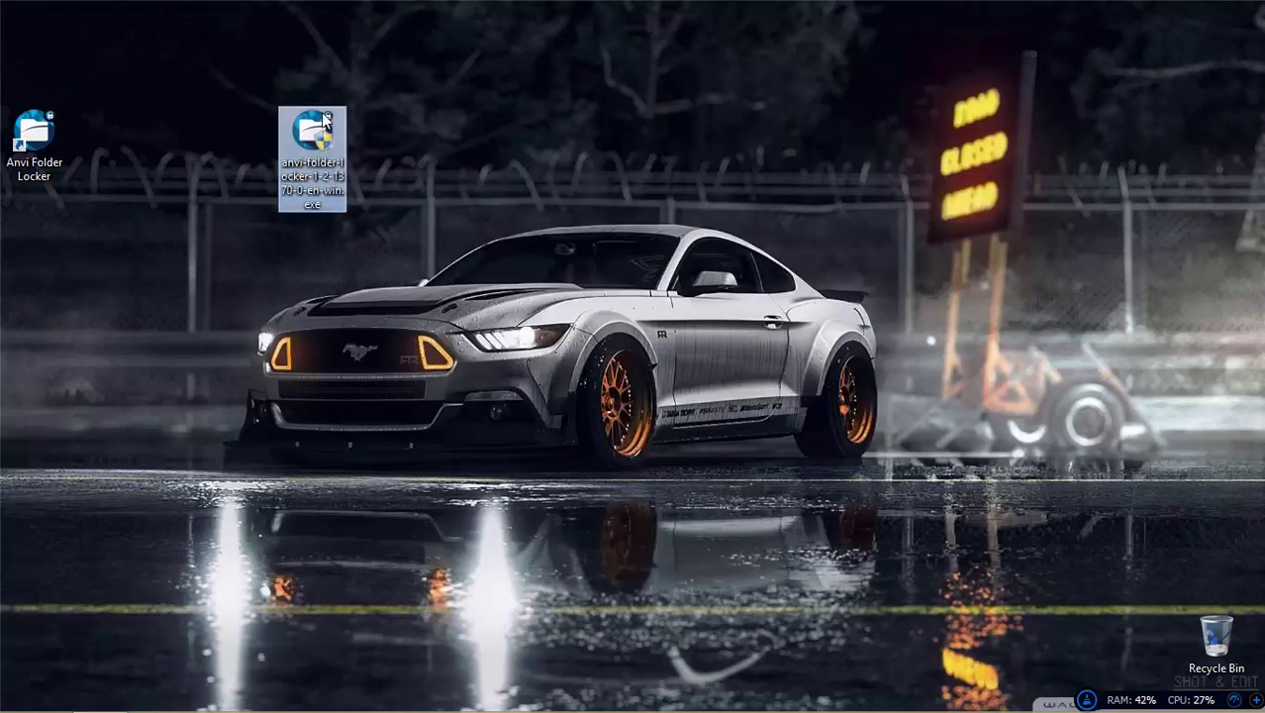
pyautogui.doubleClick(323, 136)
pyautogui.press('Escape')
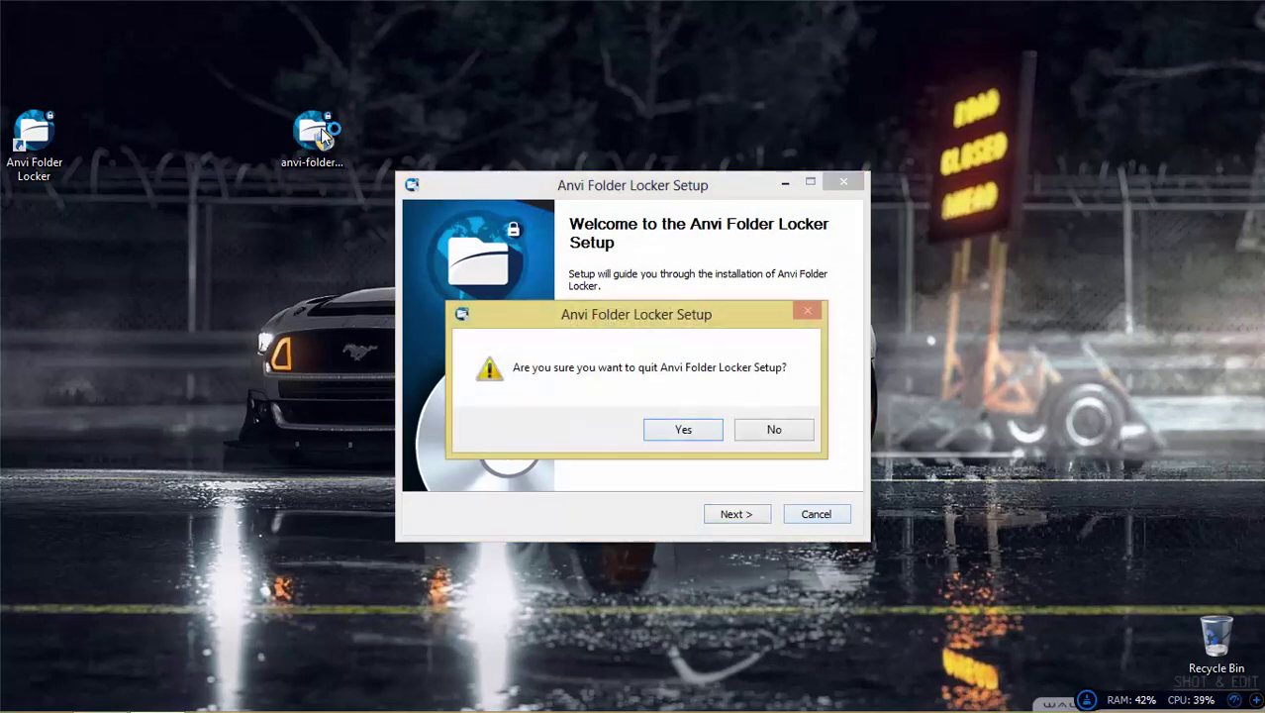
pyautogui.press('Return')
# Step: Try renaming the installer to 'fdbh', which is denied, then move its icon back
pyautogui.rightClick(321, 143)
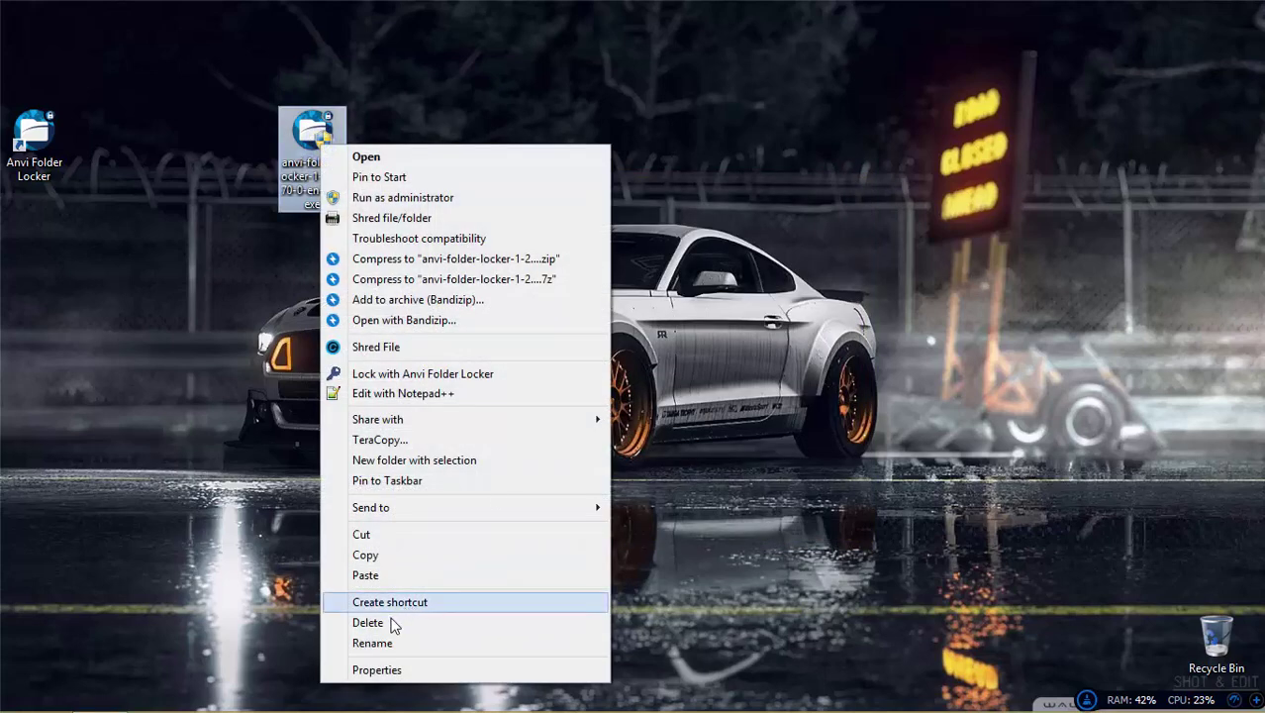
pyautogui.click(385, 644)
pyautogui.write('fdbh')
pyautogui.press('Return')
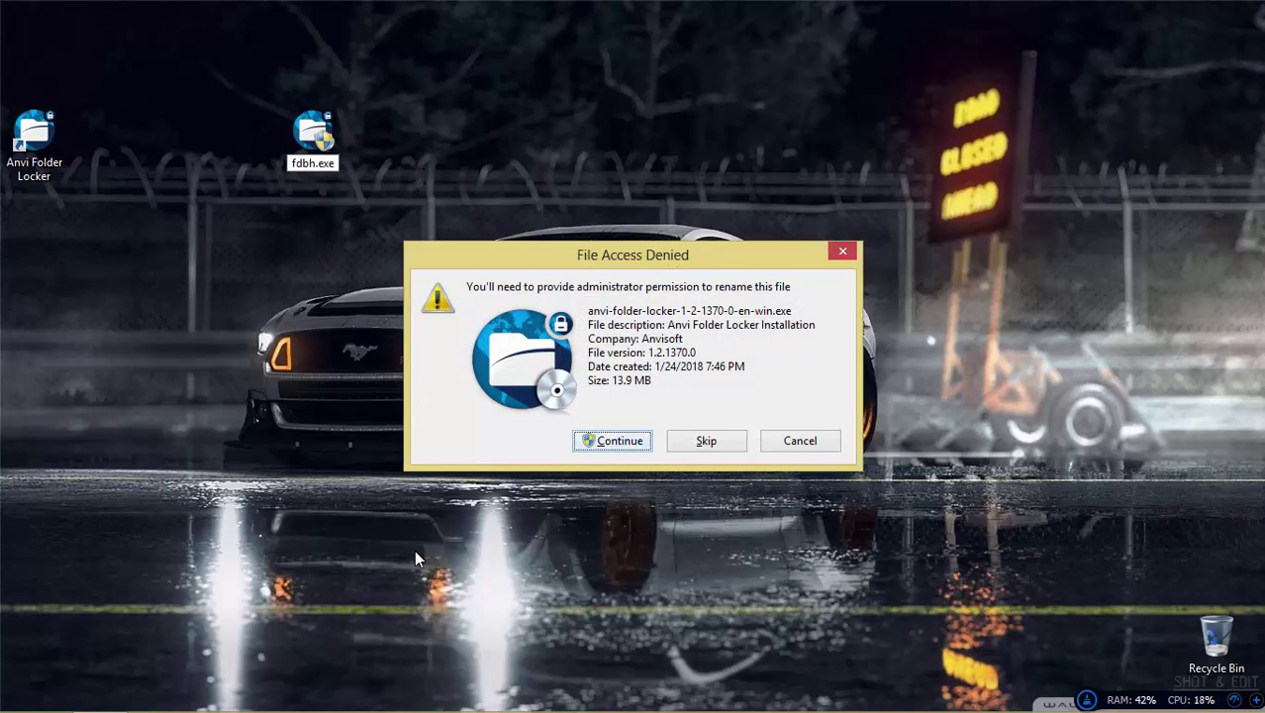
pyautogui.click(613, 441)
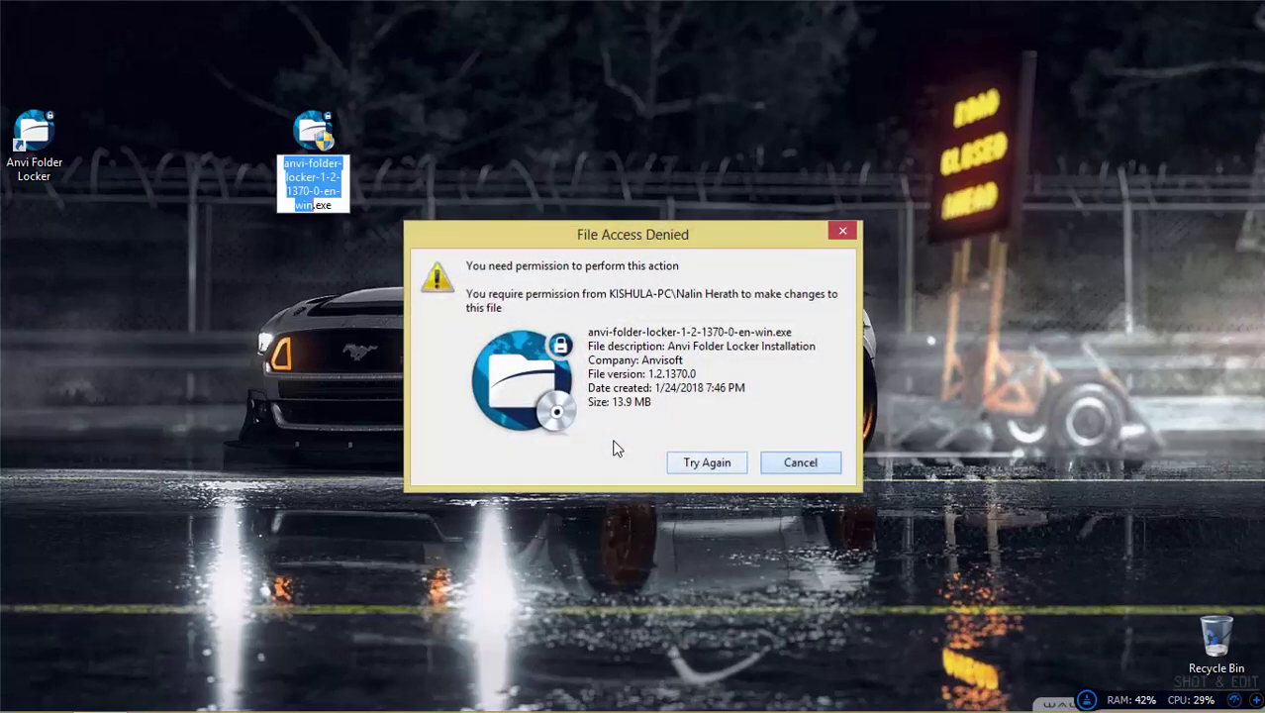
pyautogui.press('Escape')
pyautogui.moveTo(338, 151); pyautogui.dragTo(61, 47)
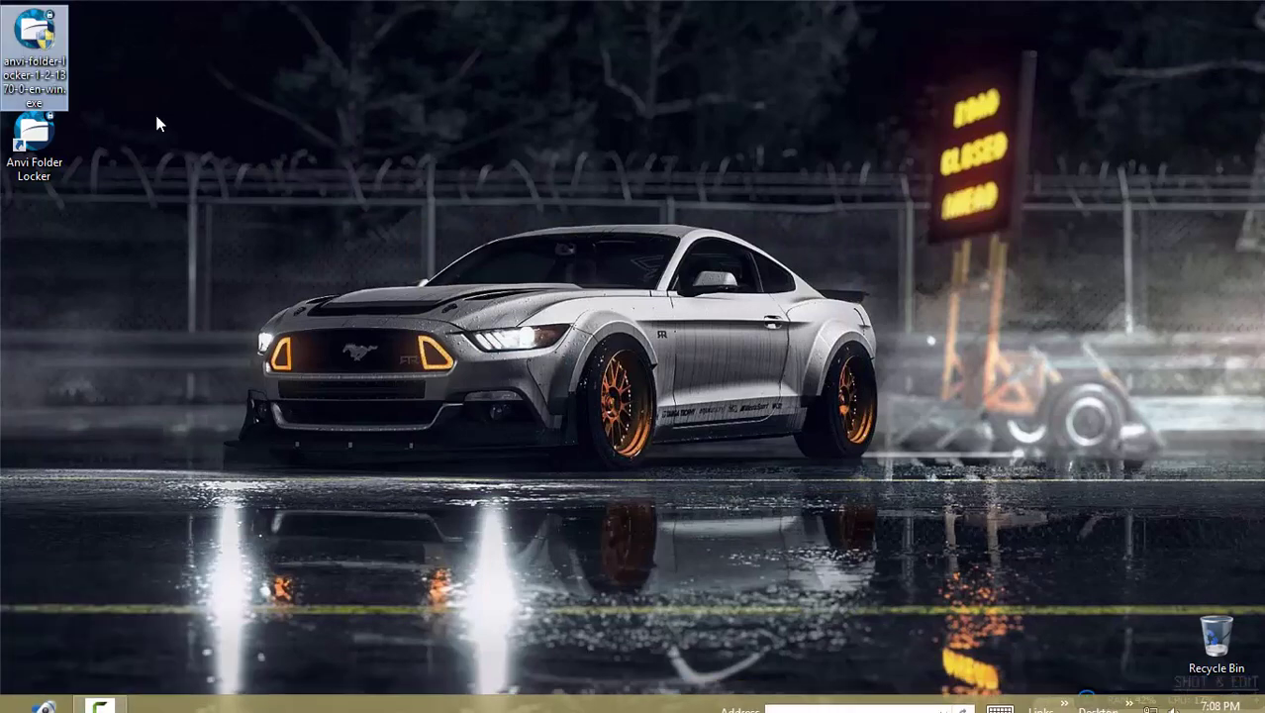
# Step: Reopen Anvi Folder Locker and log in with the master password
pyautogui.doubleClick(49, 137)
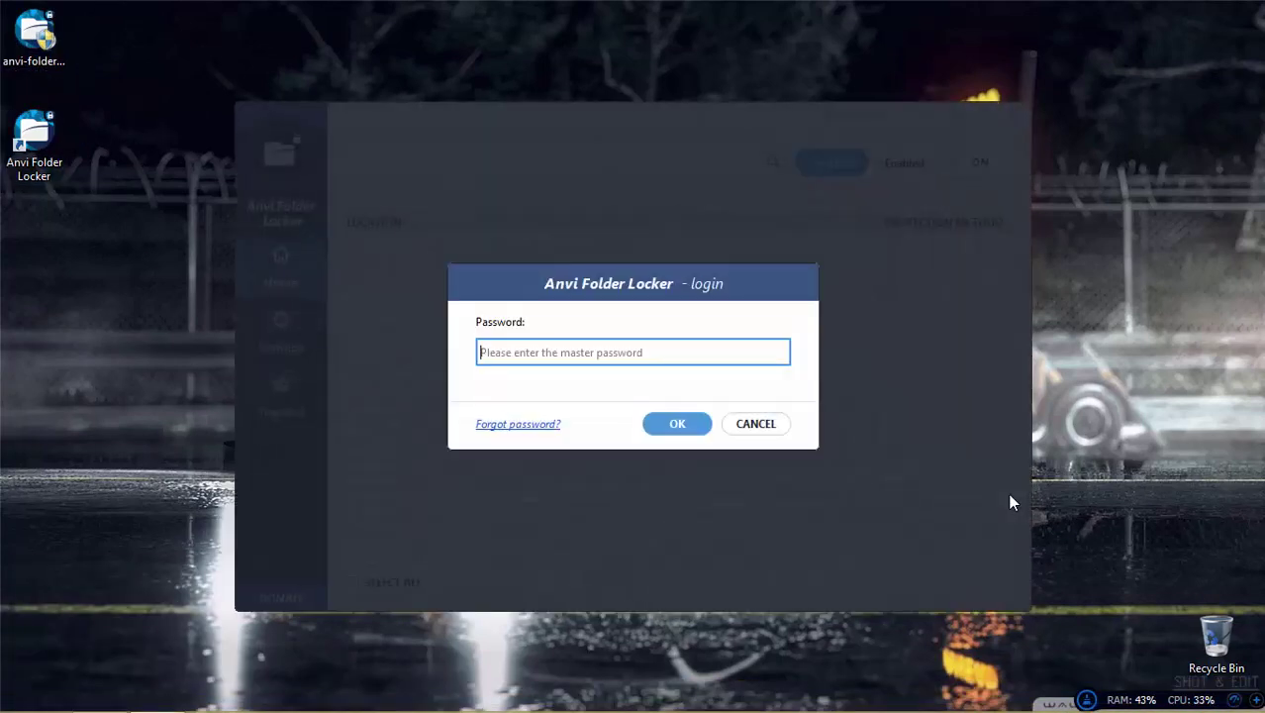
pyautogui.write('•••')
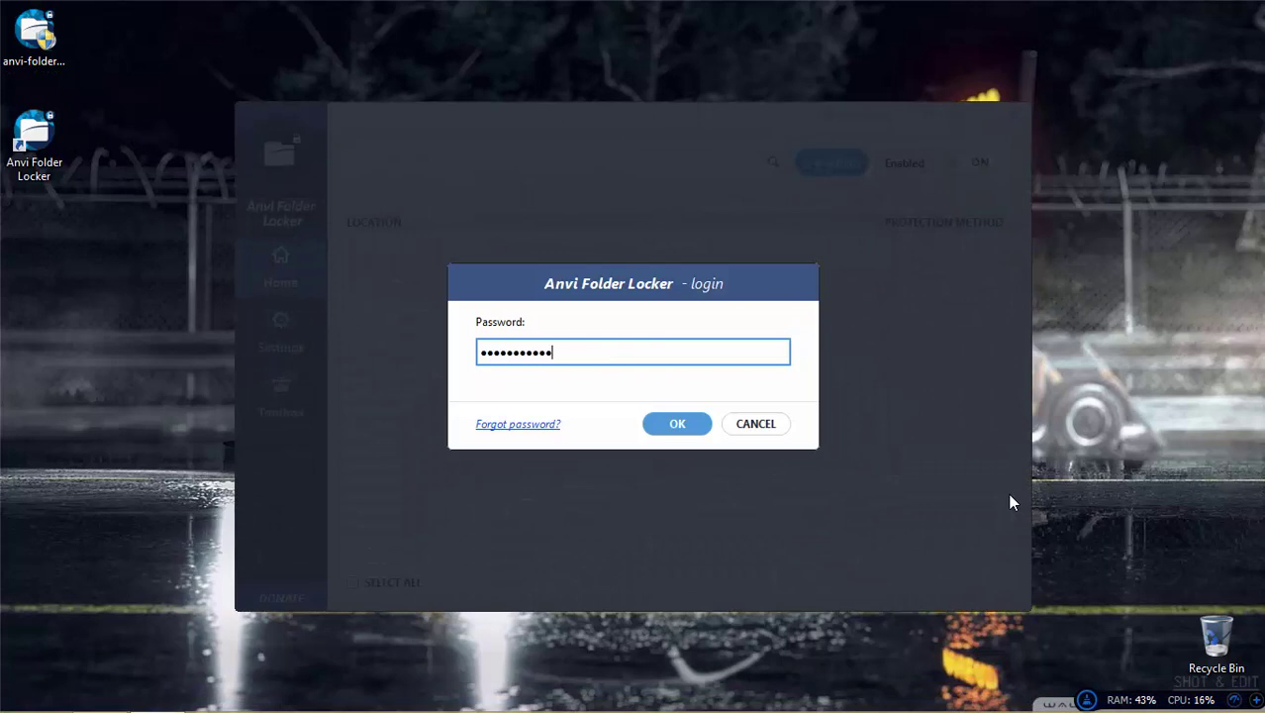
pyautogui.press('Return')
# Step: Set the installer's protection to Hide and Lock, then to Password
pyautogui.click(931, 268)
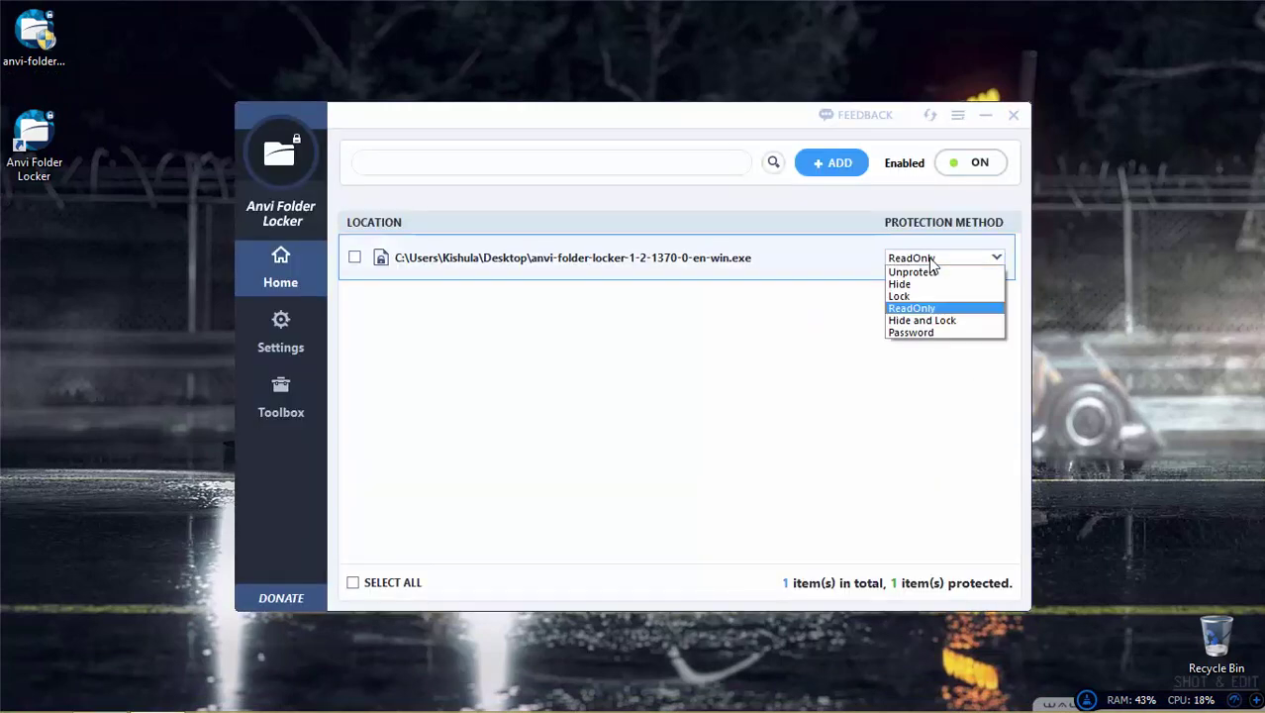
pyautogui.click(931, 321)
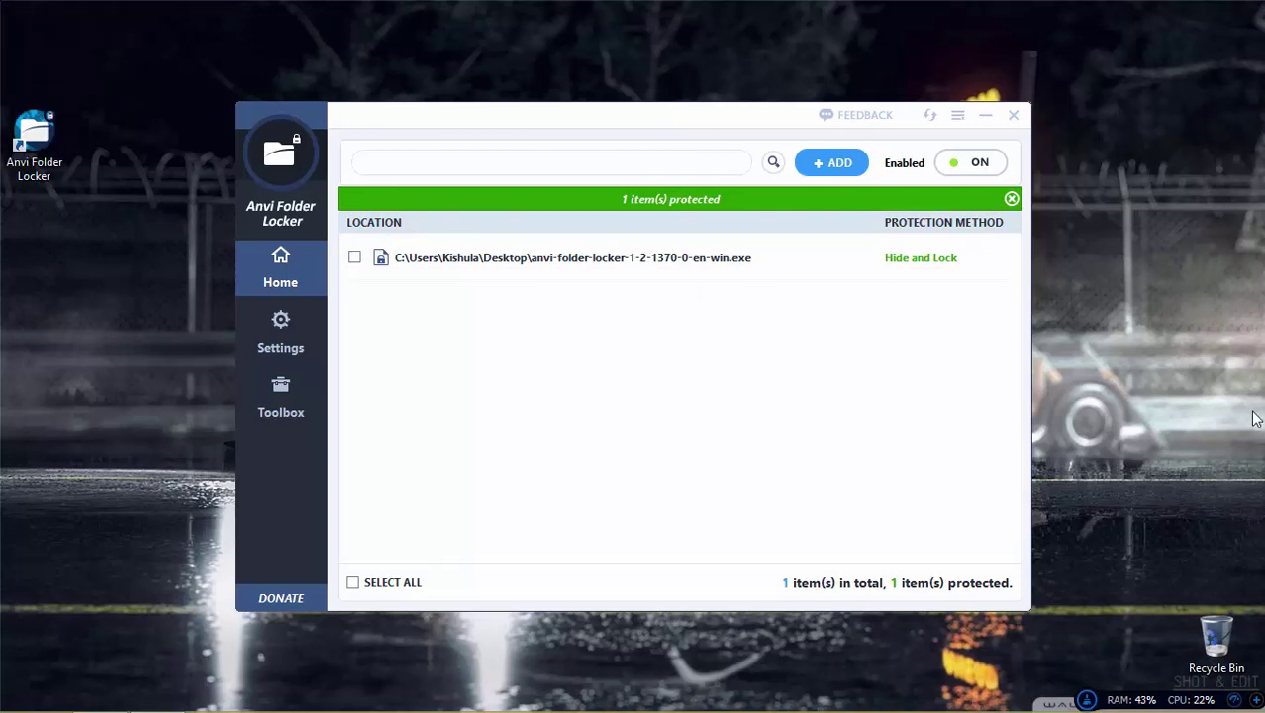
pyautogui.click(923, 260)
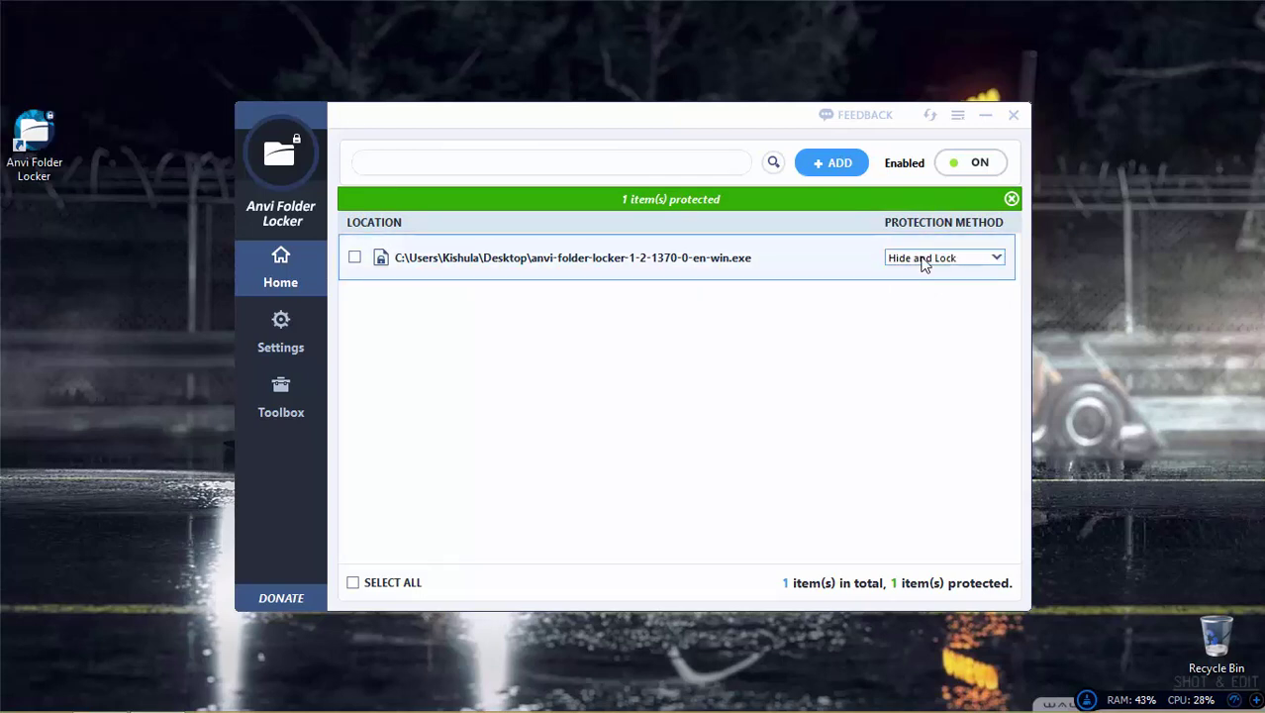
pyautogui.click(923, 260)
pyautogui.click(909, 326)
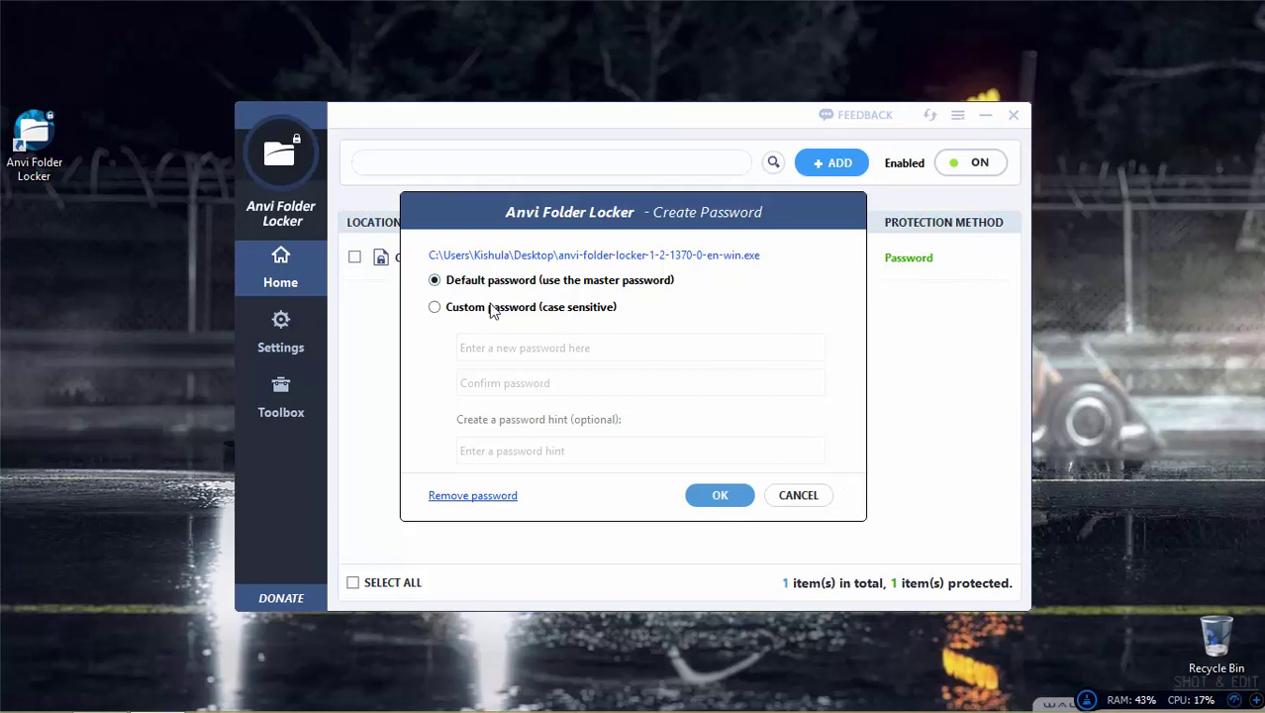
# Step: Confirm the installer's password protection in Create Password after trying custom and master password options
pyautogui.click(492, 308)
pyautogui.click(496, 282)
pyautogui.click(548, 313)
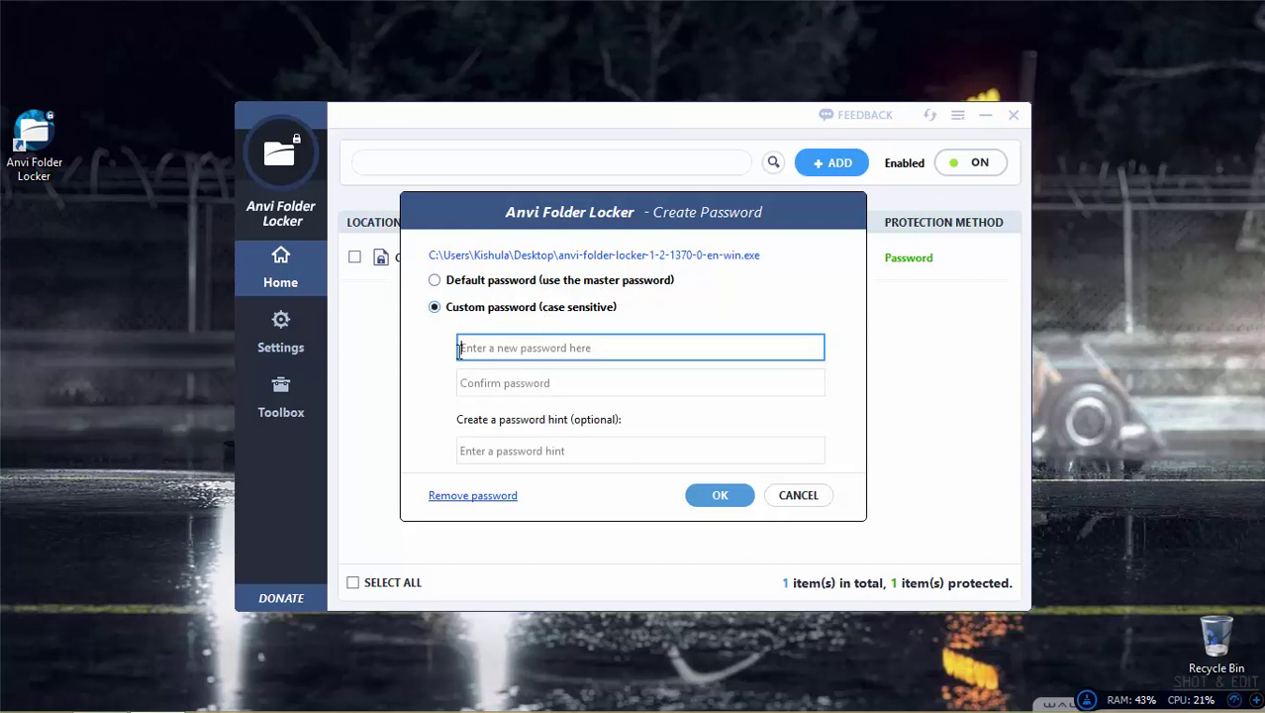
pyautogui.click(503, 387)
pyautogui.click(512, 348)
pyautogui.click(509, 381)
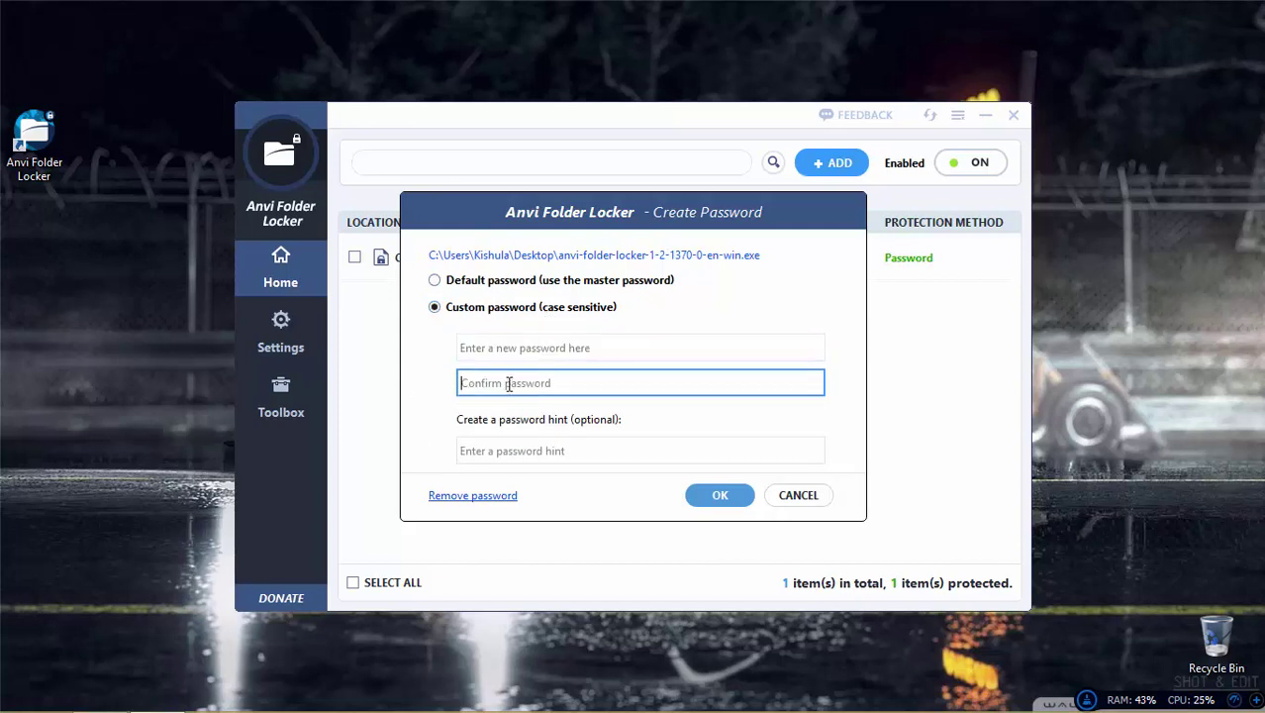
pyautogui.click(511, 353)
pyautogui.click(511, 382)
pyautogui.click(513, 353)
pyautogui.click(513, 380)
pyautogui.click(502, 285)
pyautogui.click(703, 497)
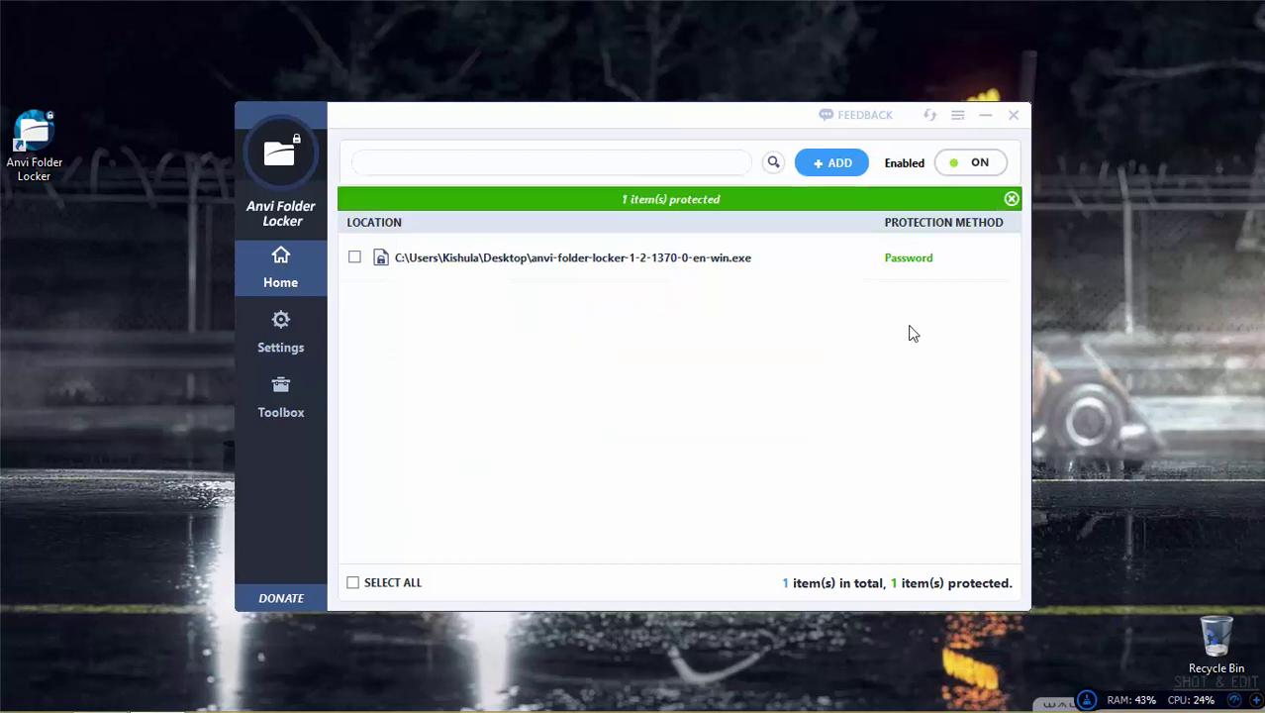
# Step: Open the installer to see the password prompt, cancel it, and minimize the locker window
pyautogui.click(59, 34)
pyautogui.doubleClick(35, 44)
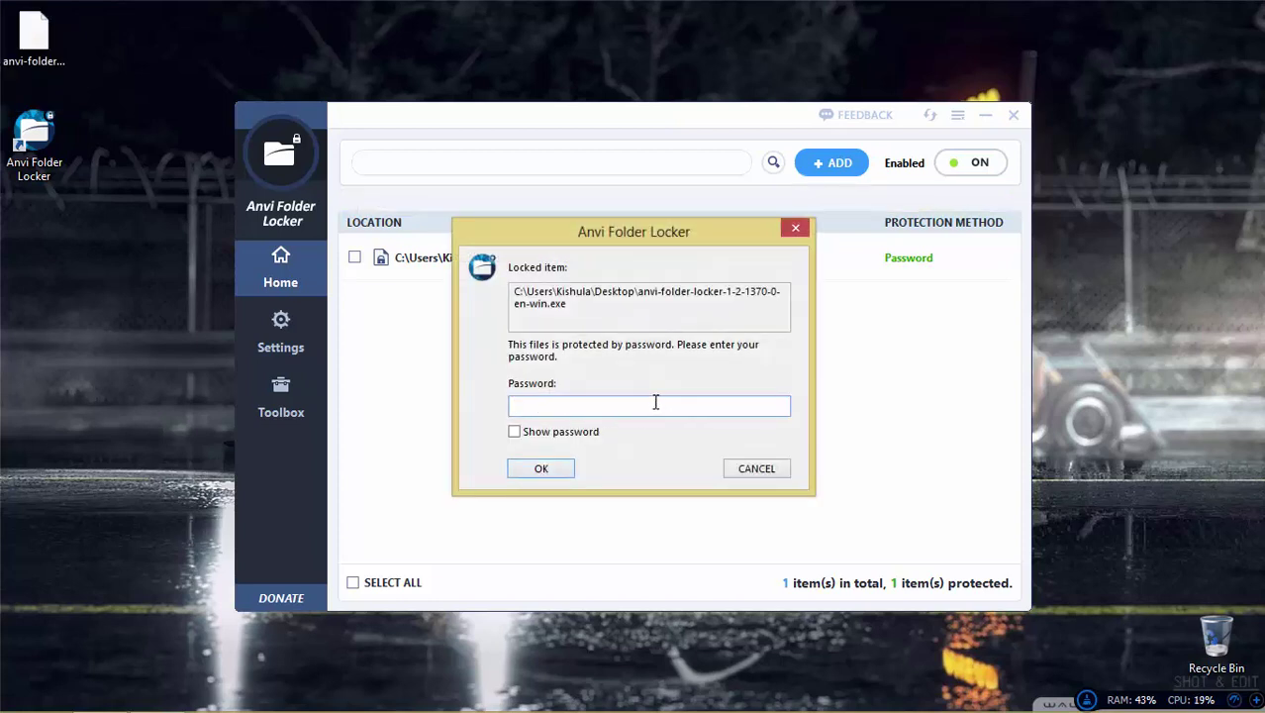
pyautogui.click(750, 471)
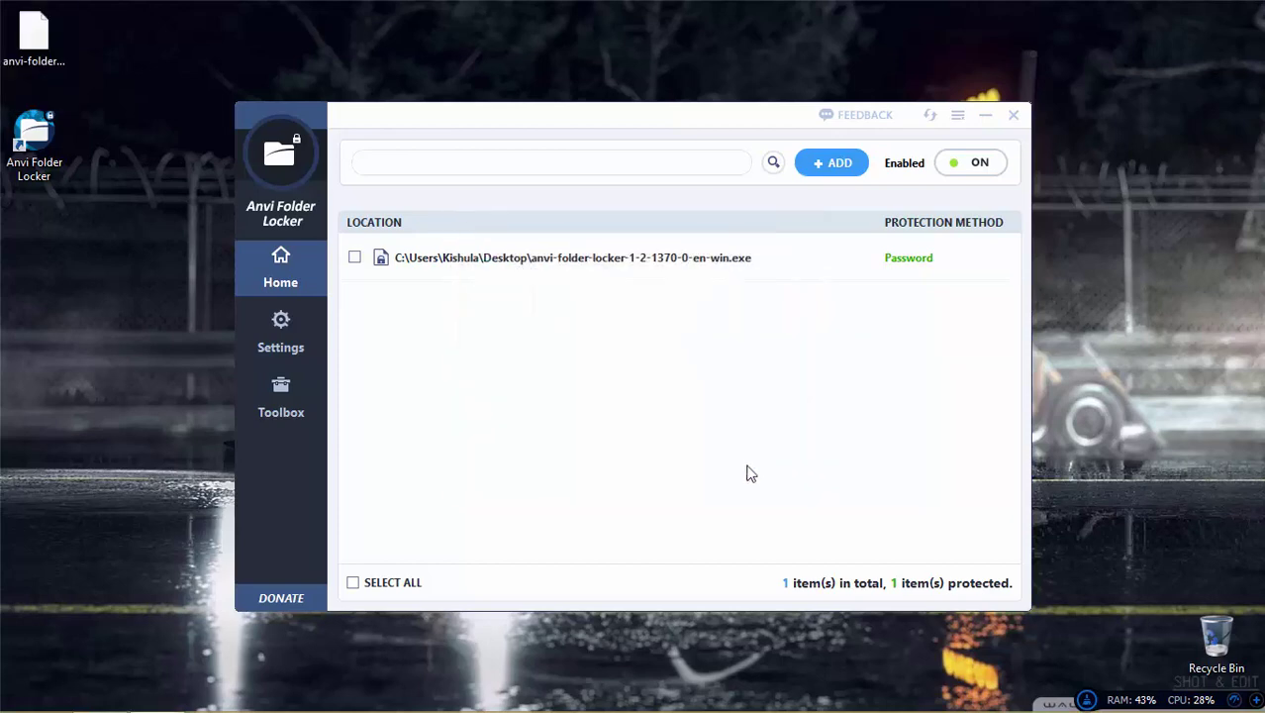
pyautogui.click(987, 118)
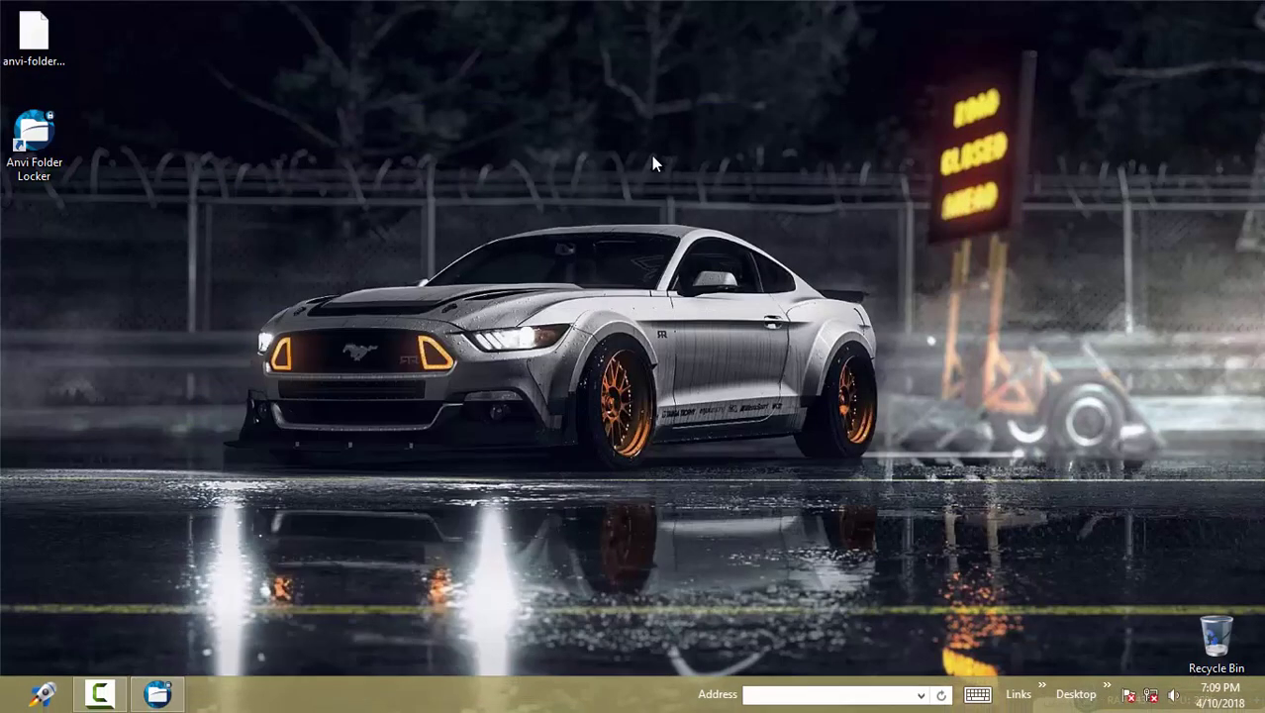
# Step: Try Open and Copy on the locked installer, cancelling each password prompt
pyautogui.rightClick(41, 46)
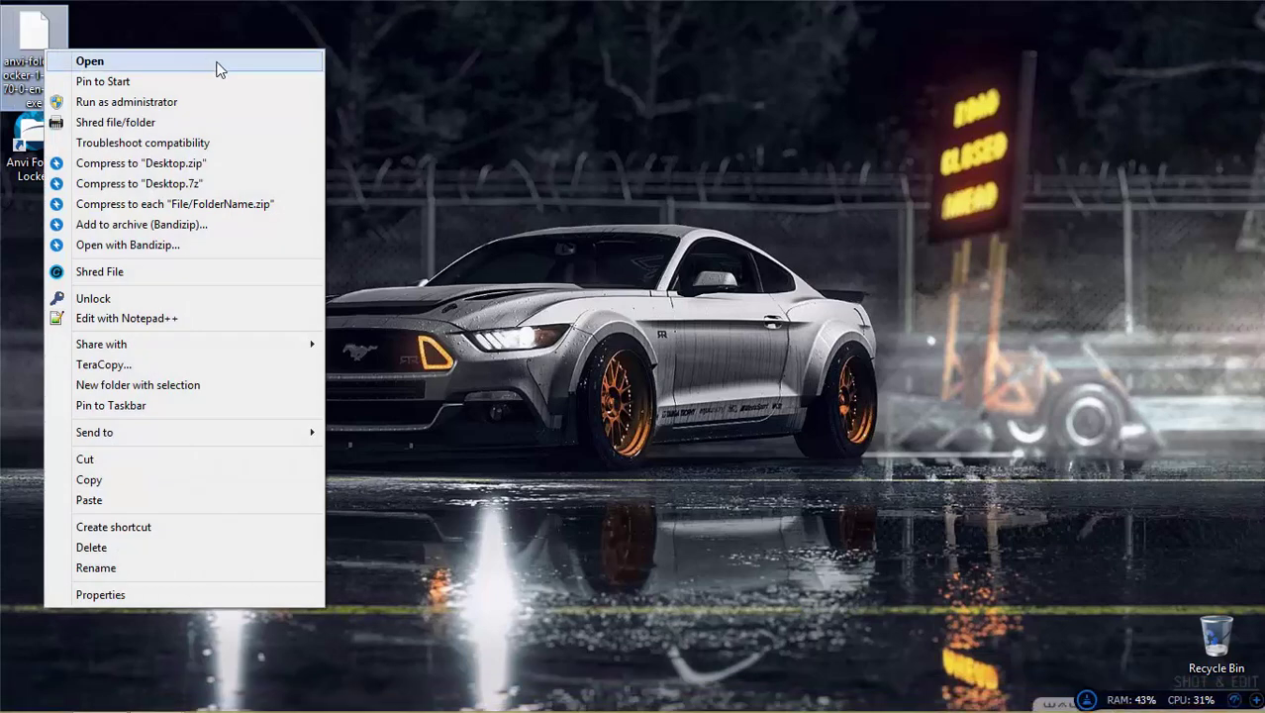
pyautogui.click(163, 598)
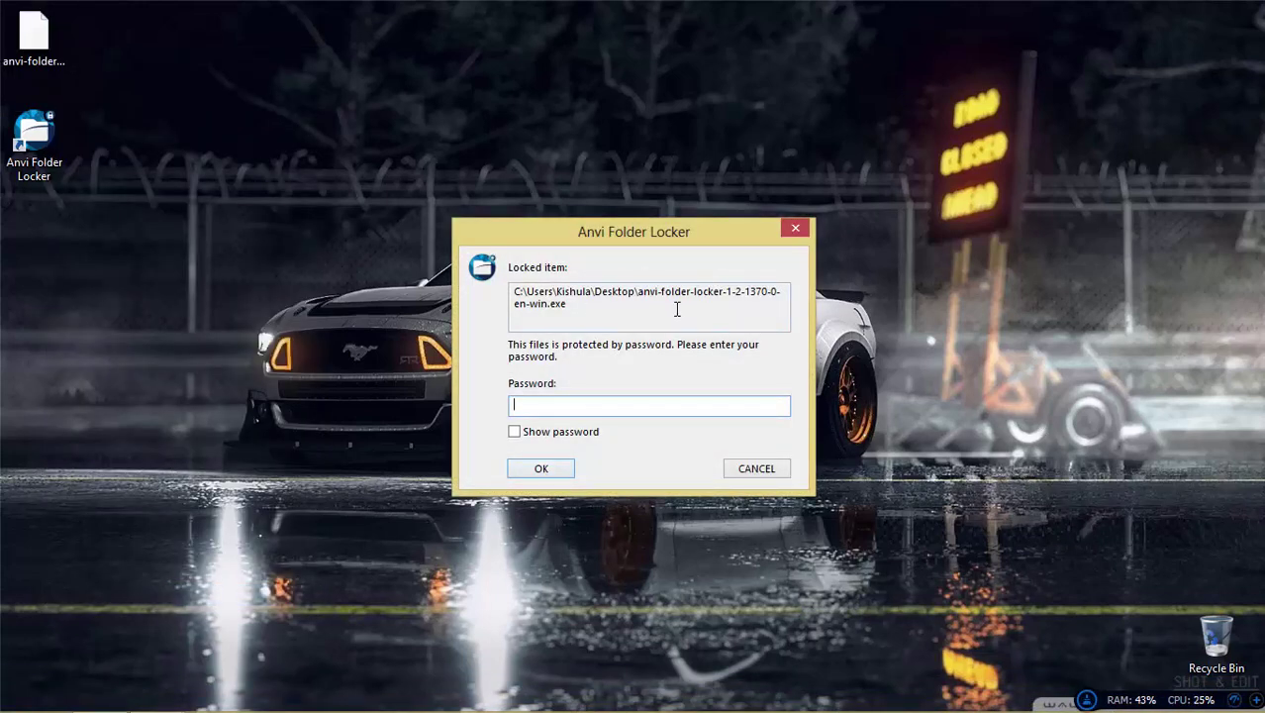
pyautogui.moveTo(677, 304); pyautogui.dragTo(514, 289)
pyautogui.click(782, 469)
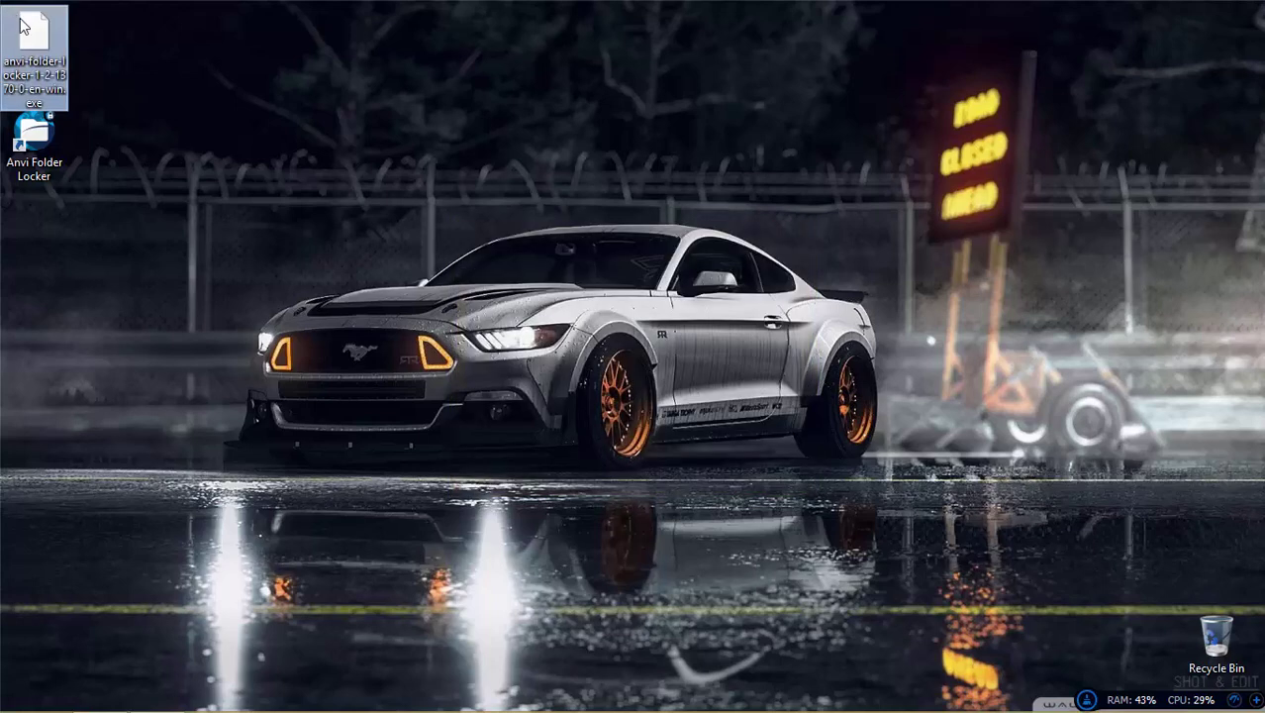
pyautogui.rightClick(22, 20)
pyautogui.moveTo(168, 401)
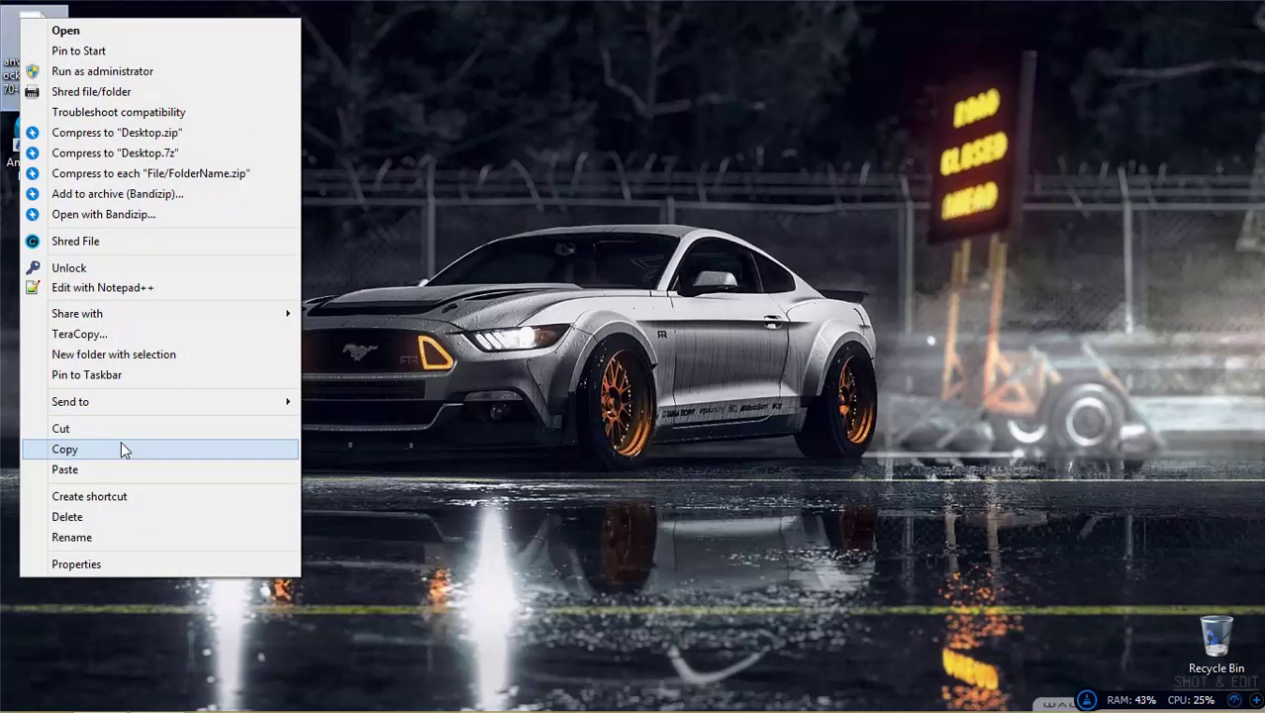
pyautogui.click(121, 449)
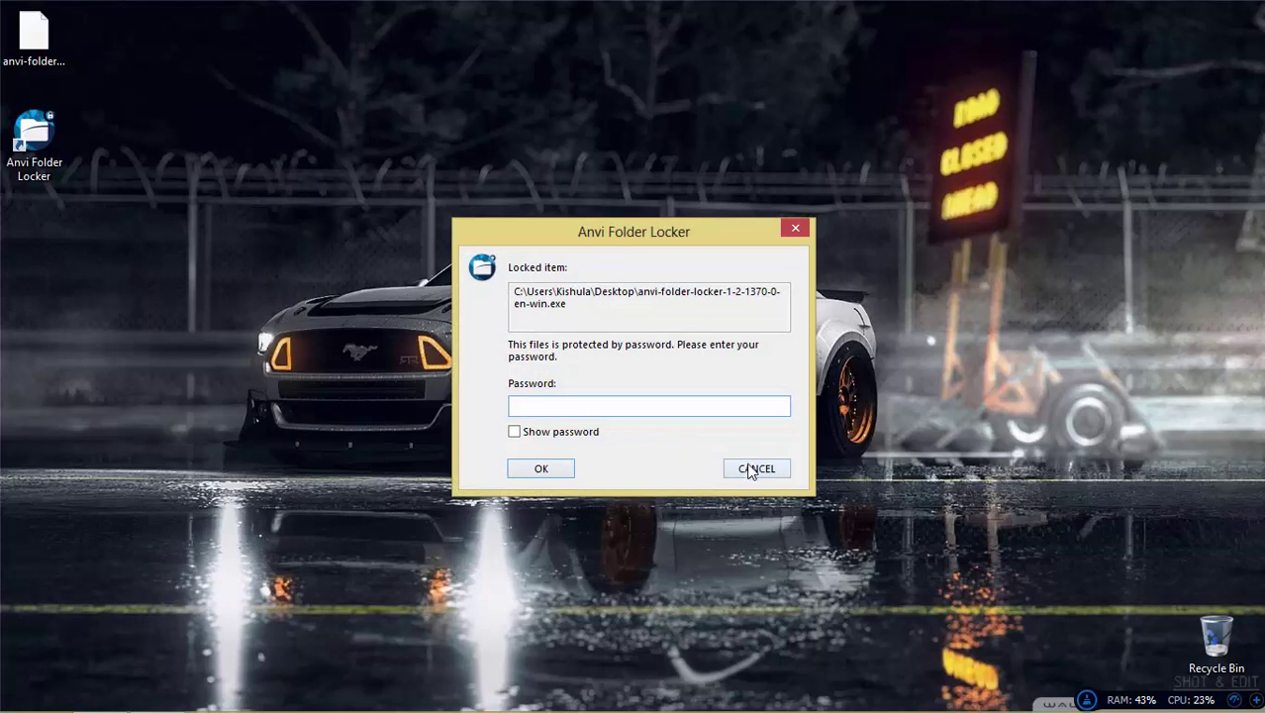
pyautogui.click(753, 470)
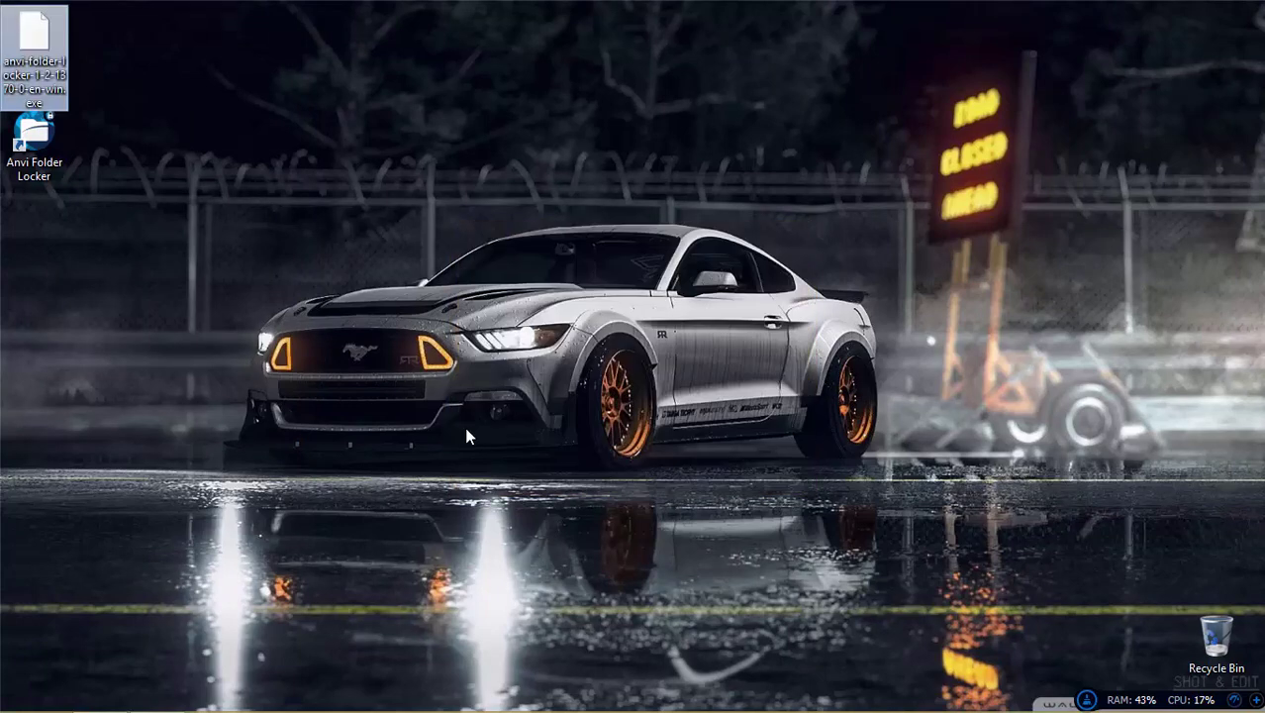
pyautogui.moveTo(34, 44); pyautogui.dragTo(99, 50)
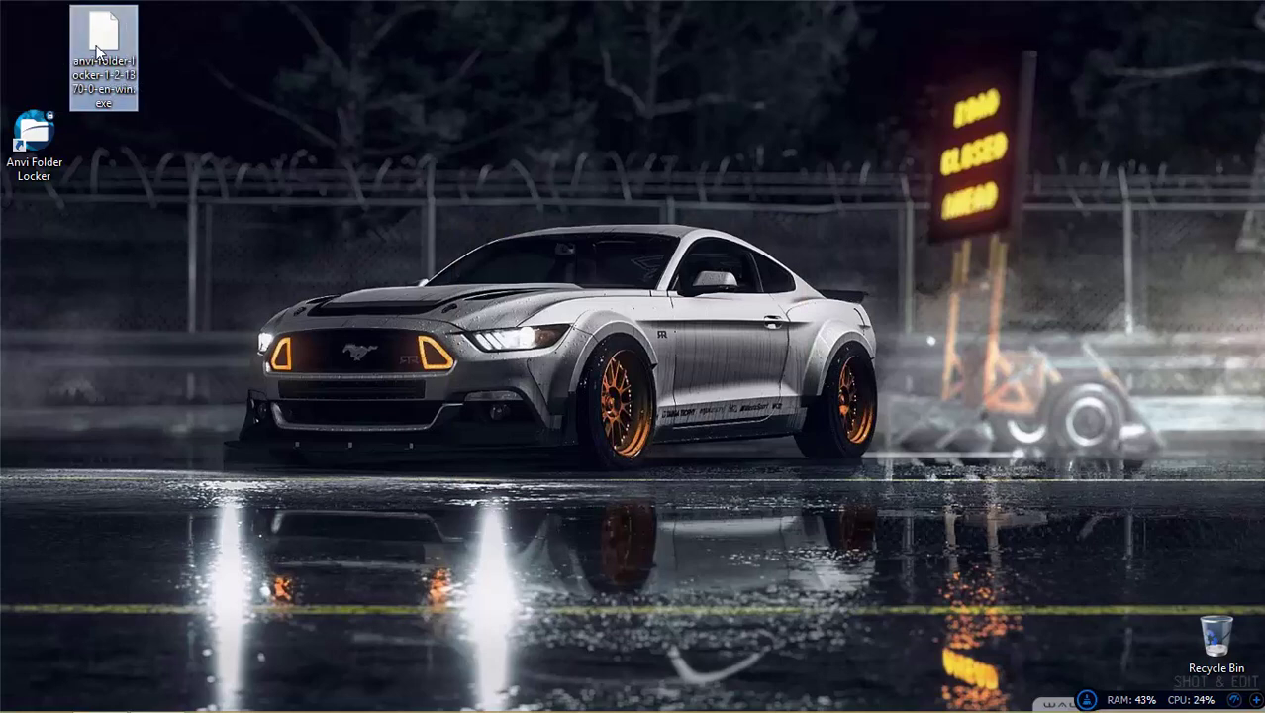
# Step: Unlock the installer with its password, quit its setup, and restore the locker window
pyautogui.doubleClick(99, 49)
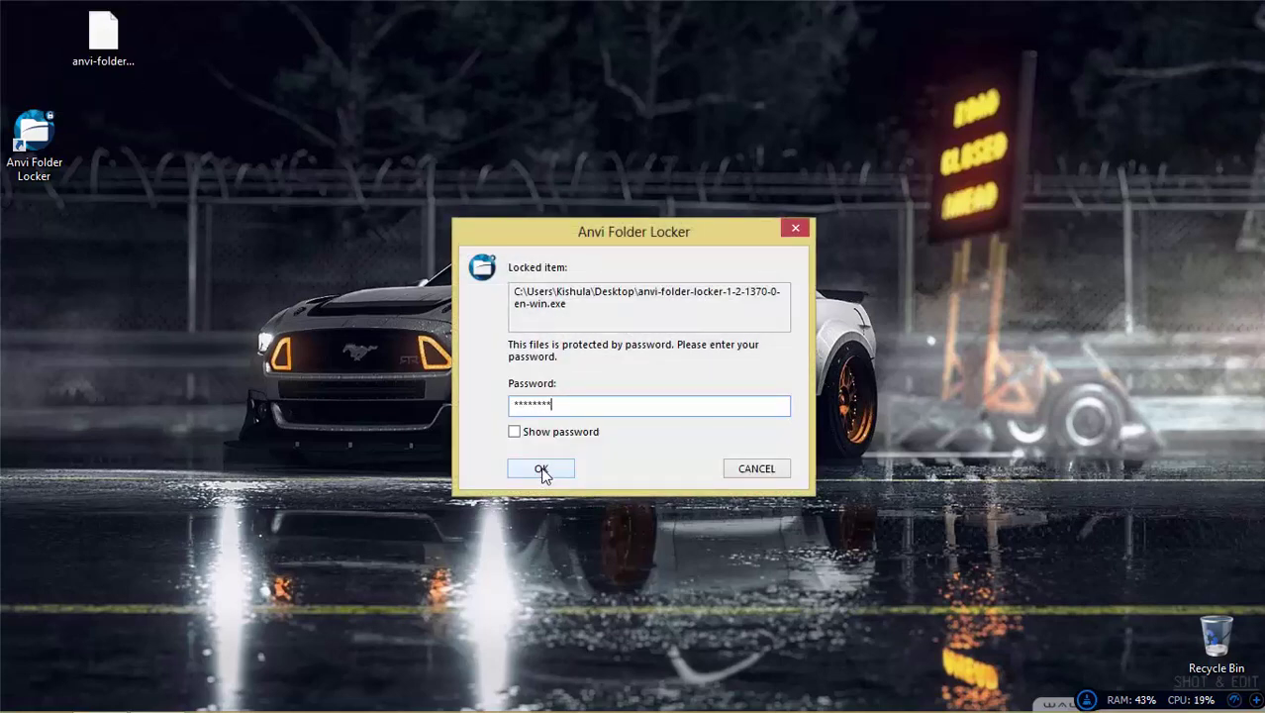
pyautogui.click(542, 469)
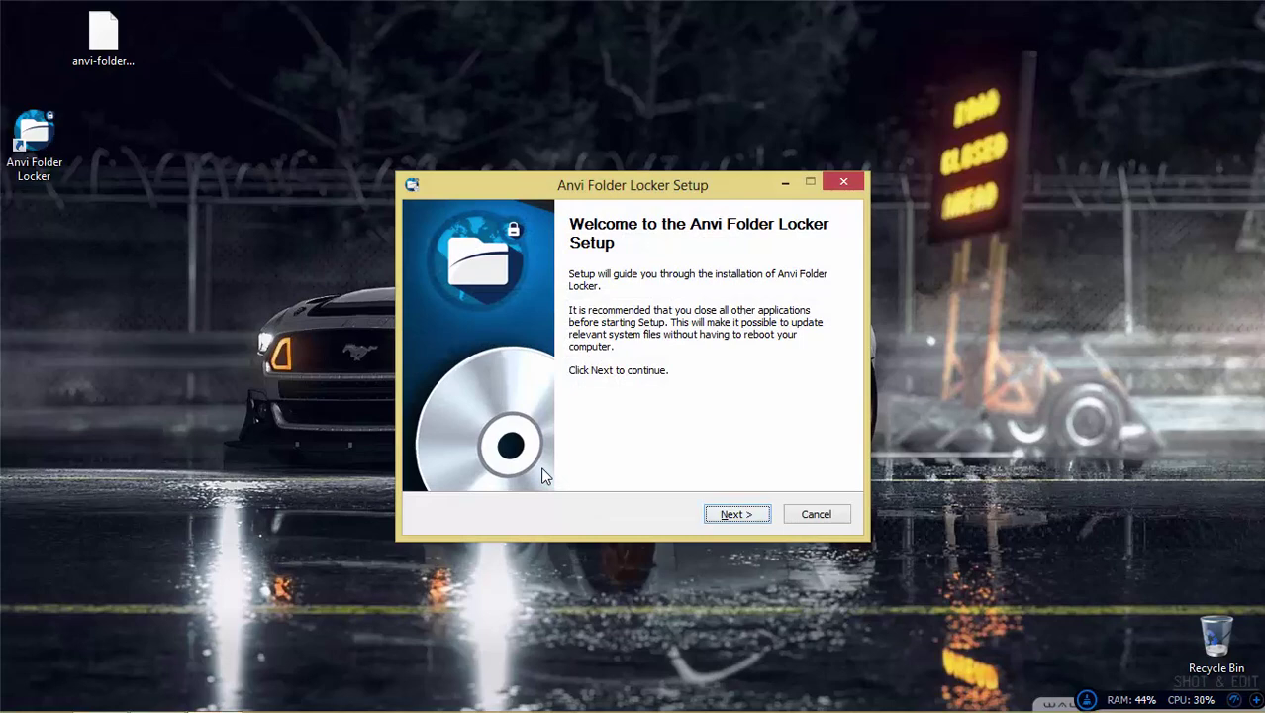
pyautogui.press('Tab')
pyautogui.press('Return')
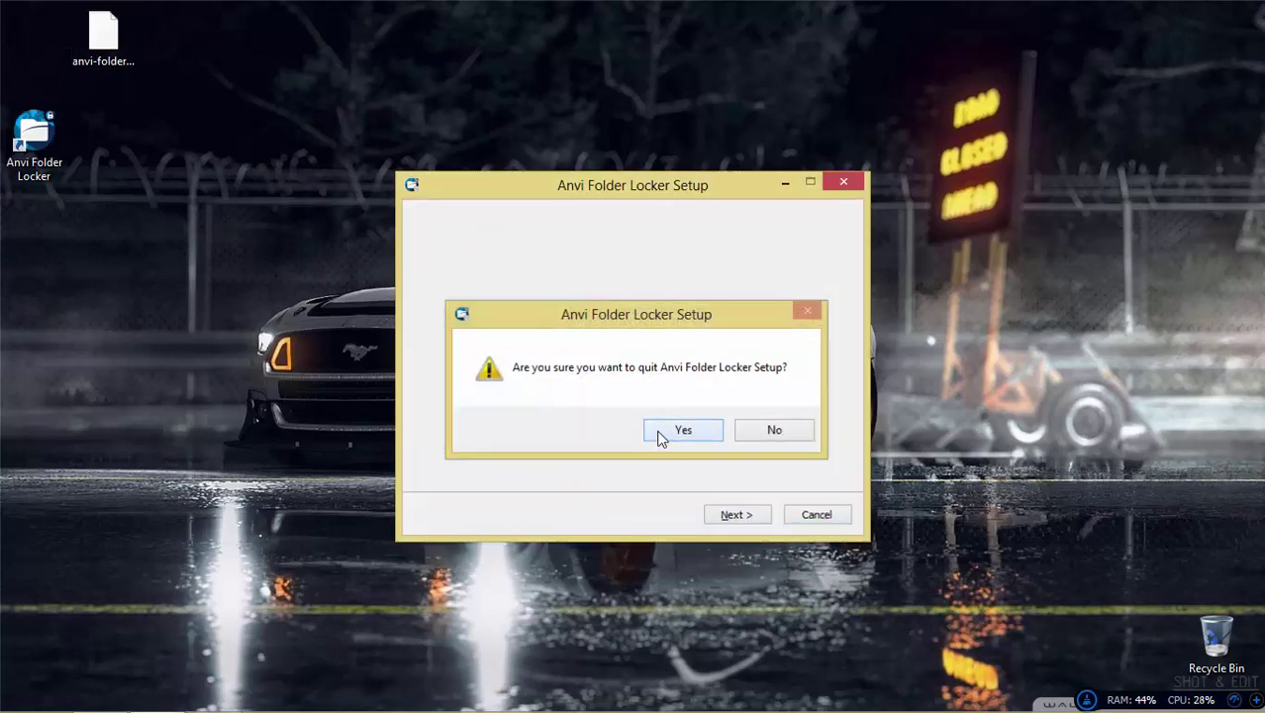
pyautogui.click(662, 432)
pyautogui.click(158, 693)
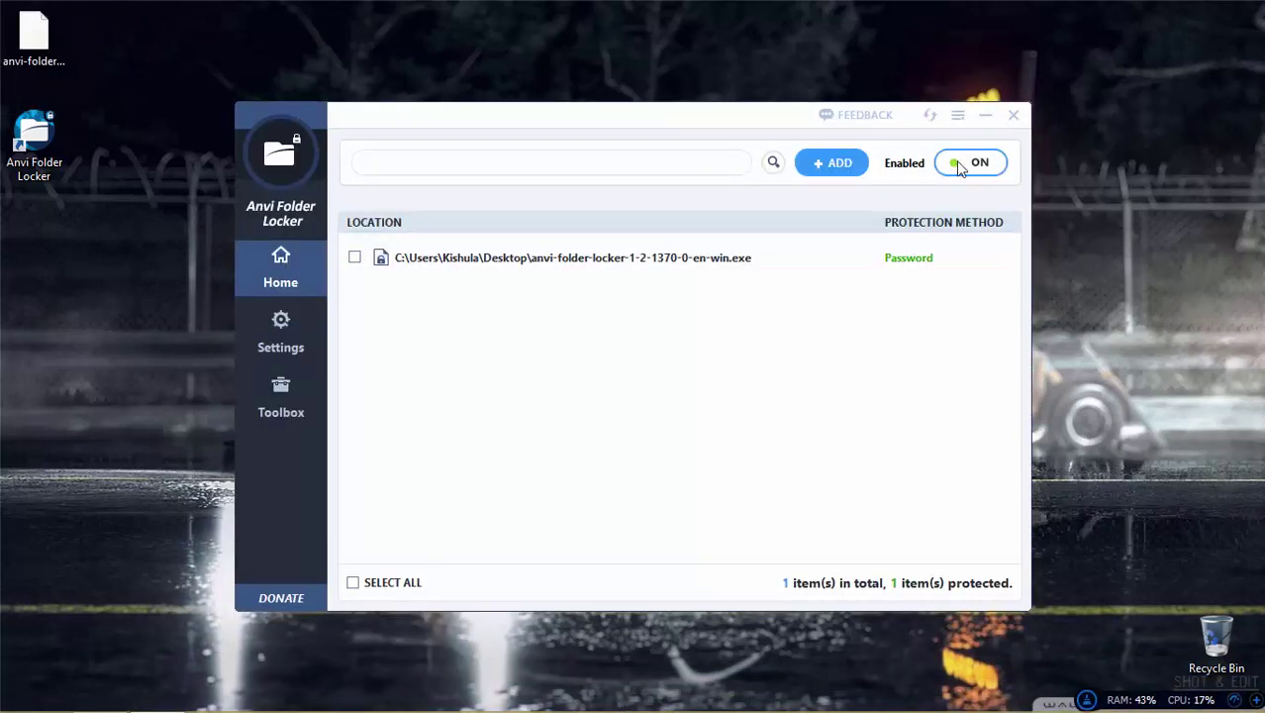
# Step: Close the locker and open Control Panel's Uninstall a program list via a 'cont' search
pyautogui.click(1013, 120)
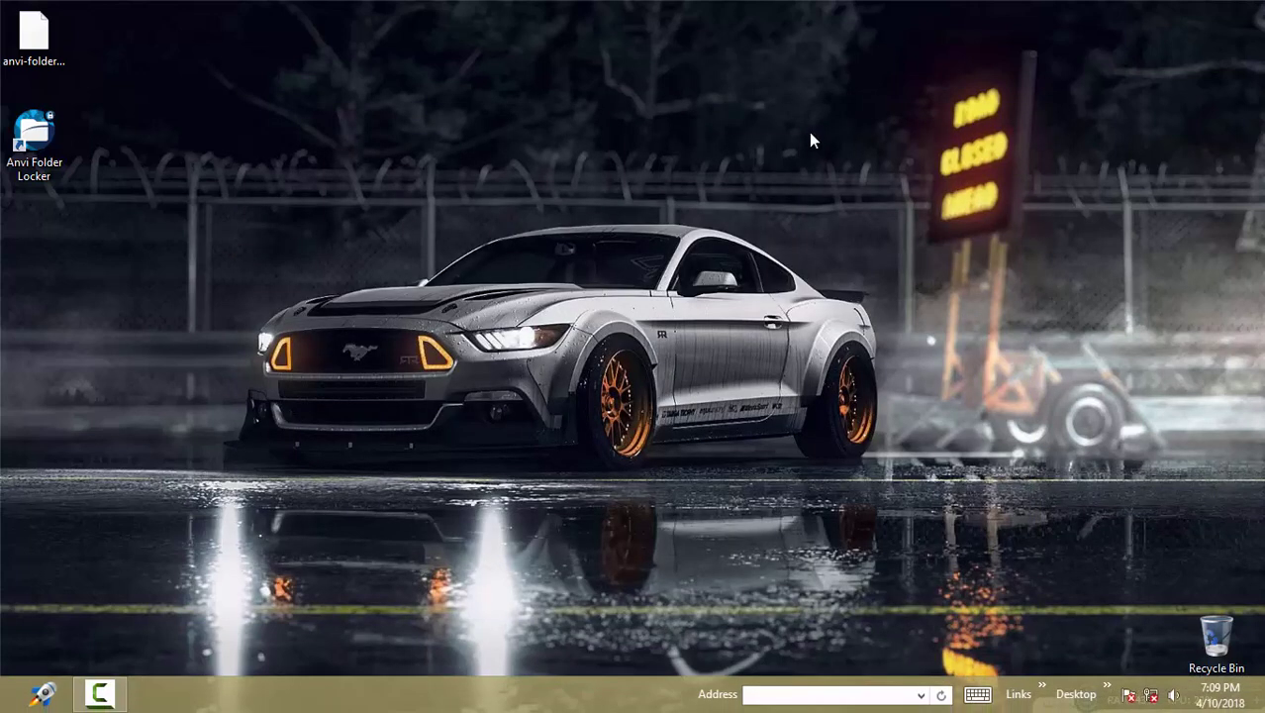
pyautogui.press('super')
pyautogui.write('cont')
pyautogui.press('Return')
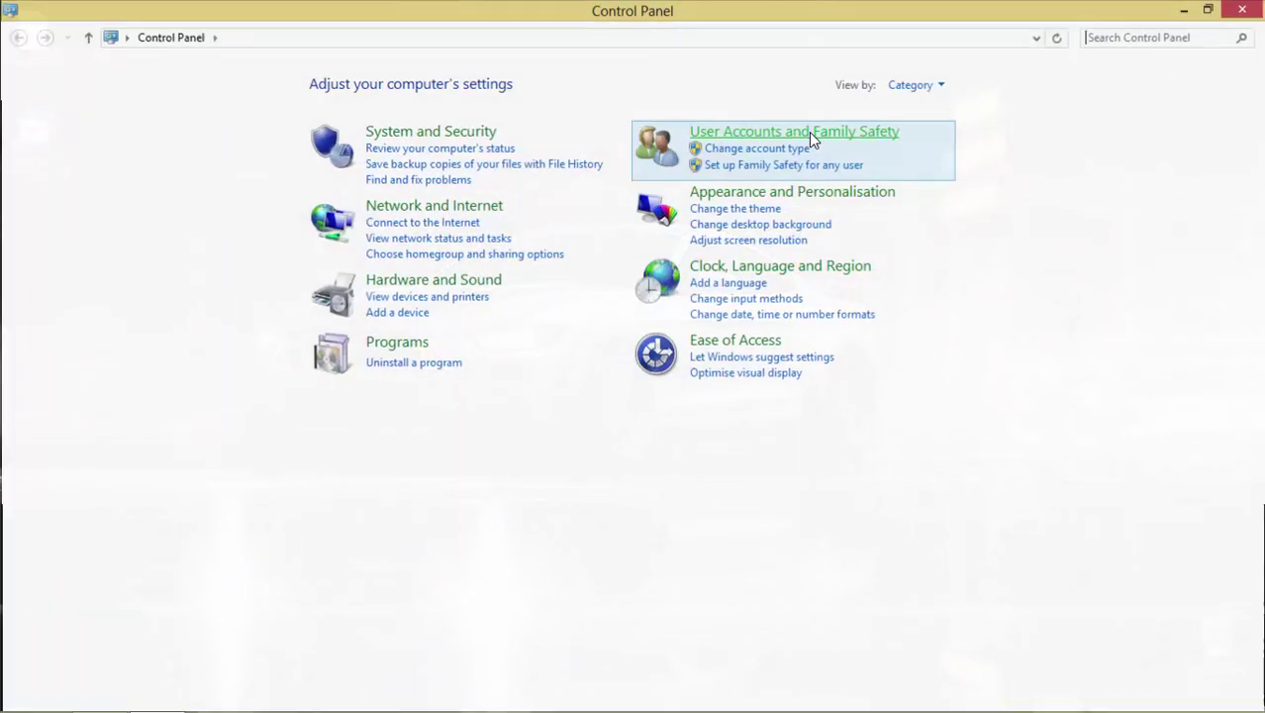
pyautogui.click(405, 363)
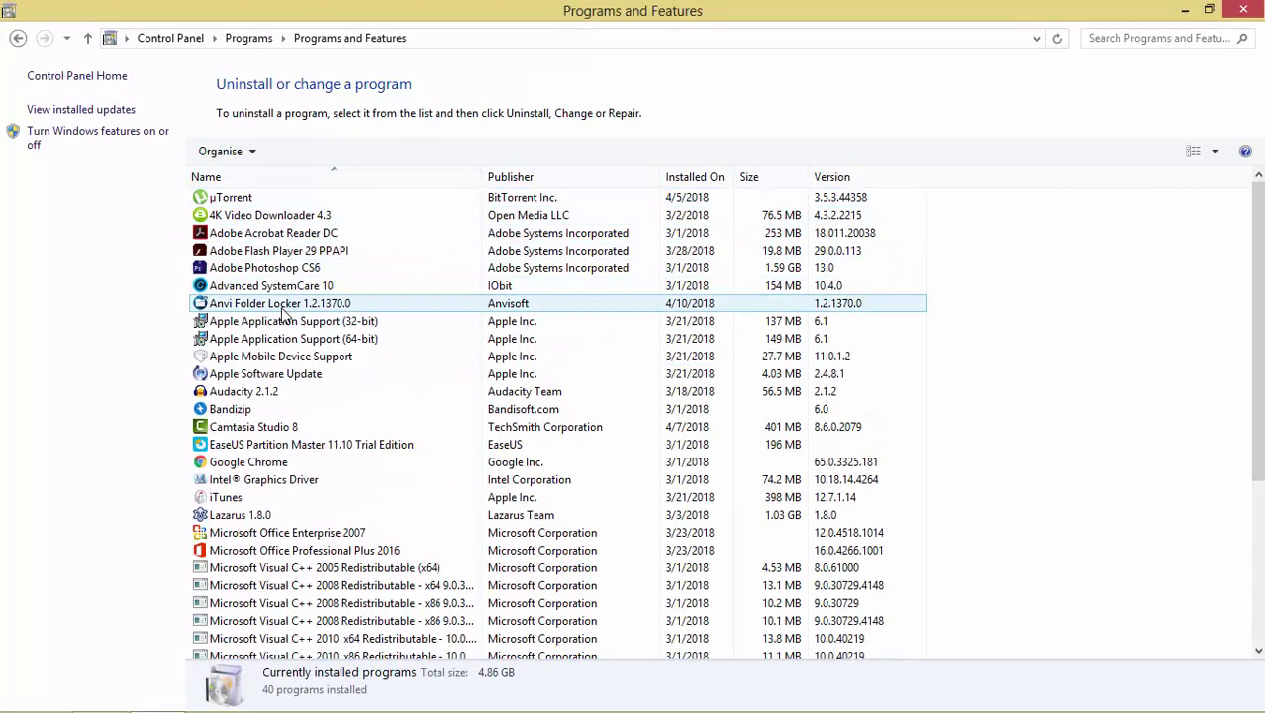
# Step: Start uninstalling Anvi Folder Locker, cancel its master password request, and close Control Panel
pyautogui.click(265, 303)
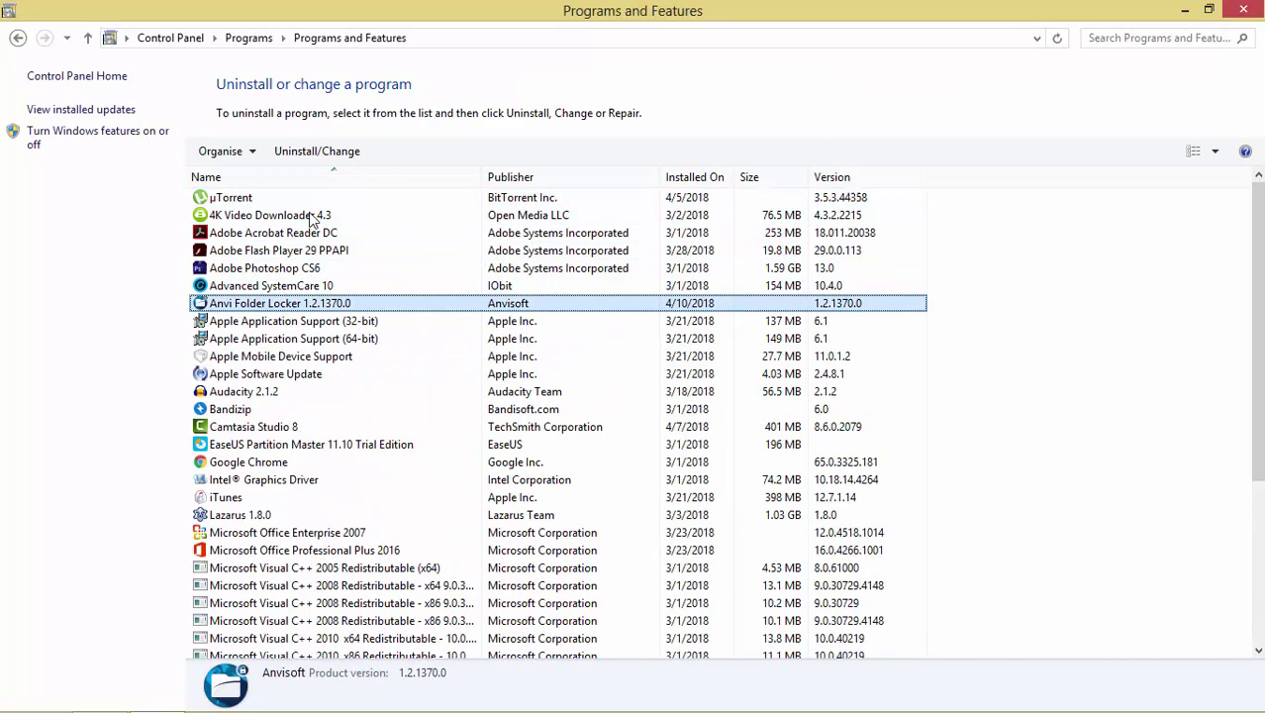
pyautogui.click(276, 154)
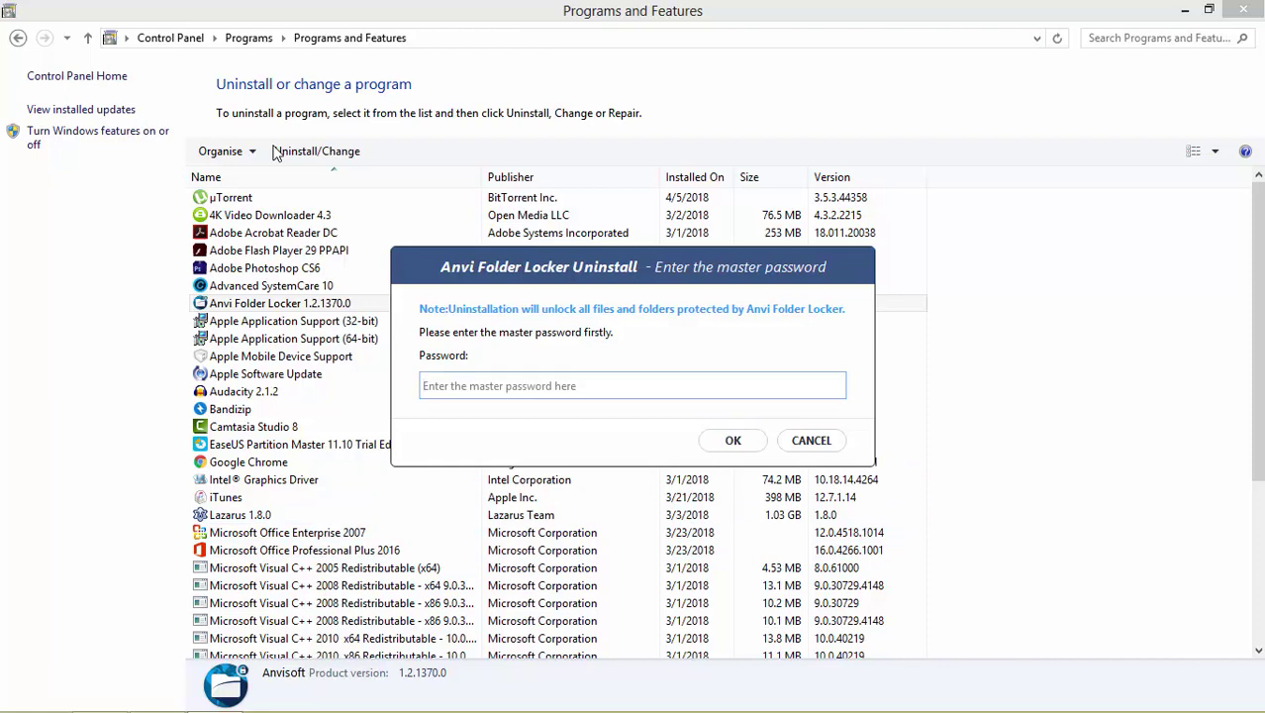
pyautogui.press('Escape')
pyautogui.click(1243, 10)
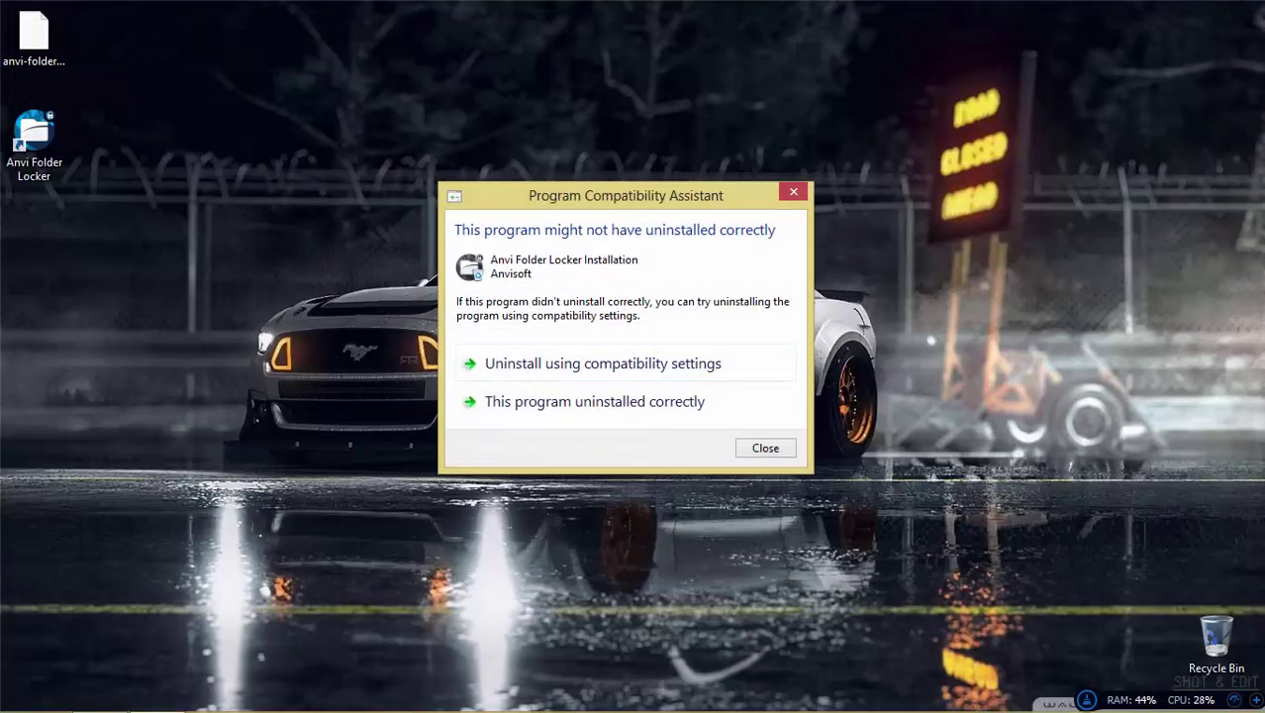
# Step: Close the compatibility warning and refresh the desktop twice; the installer and shortcut remain
pyautogui.click(770, 448)
pyautogui.rightClick(356, 104)
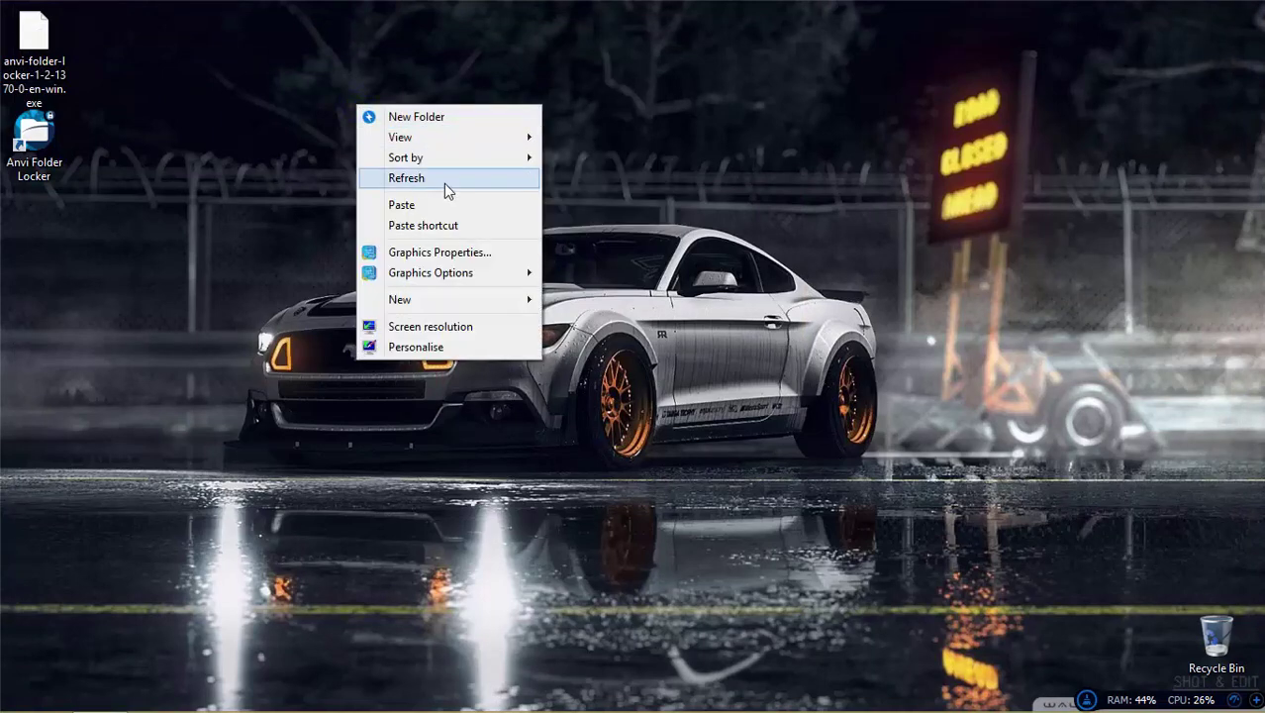
pyautogui.click(443, 178)
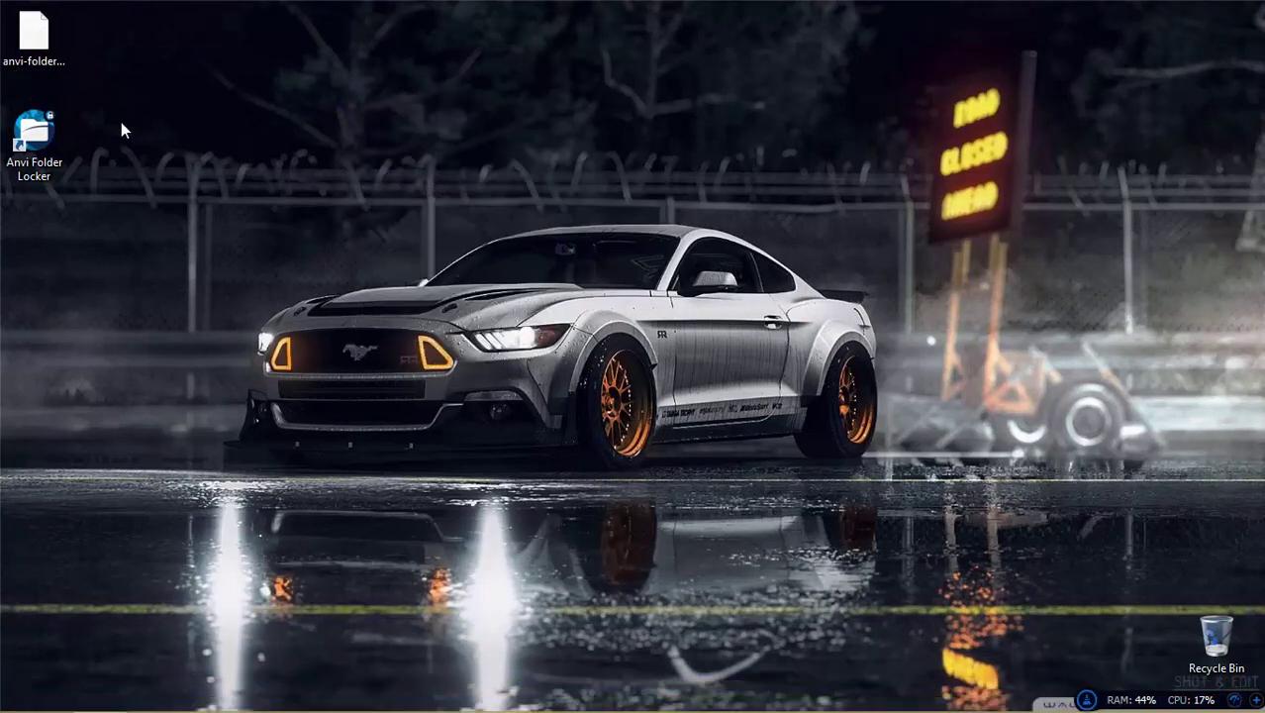
pyautogui.moveTo(130, 113); pyautogui.dragTo(3, 8)
pyautogui.click(265, 170)
pyautogui.moveTo(210, 283); pyautogui.dragTo(153, 135)
pyautogui.moveTo(33, 4); pyautogui.dragTo(153, 132)
pyautogui.click(65, 118)
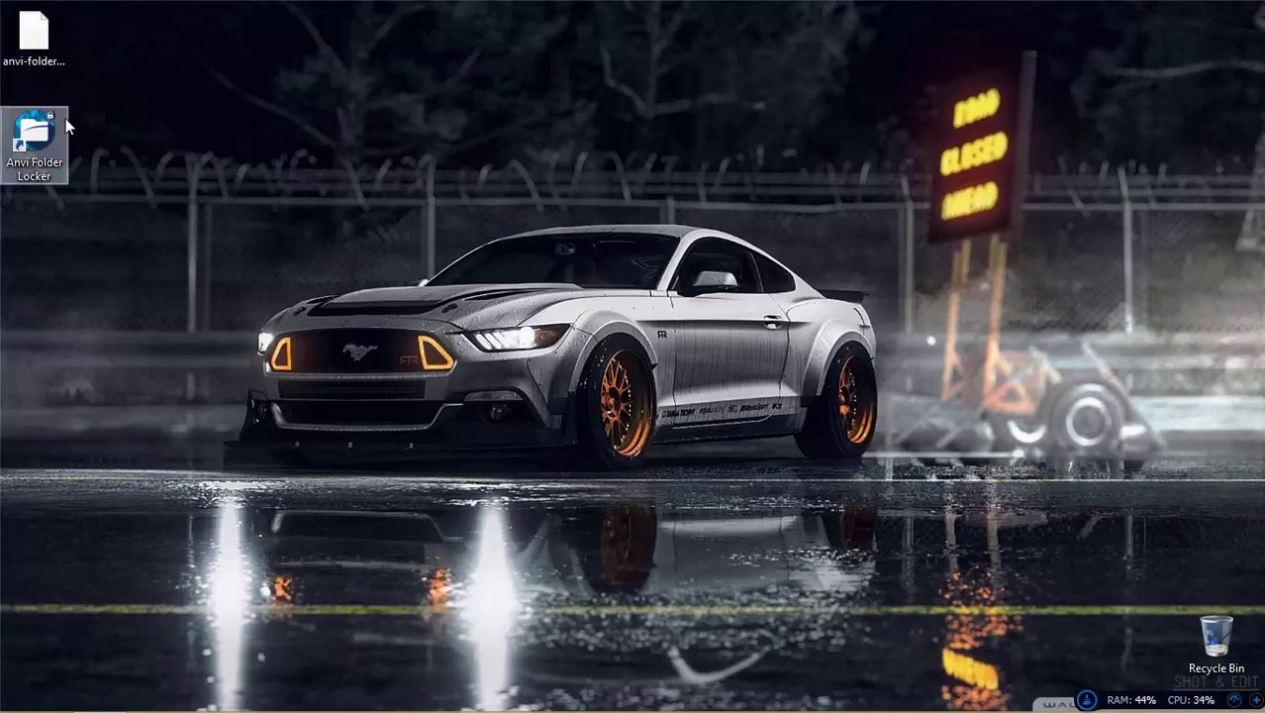
pyautogui.rightClick(307, 172)
pyautogui.click(406, 246)
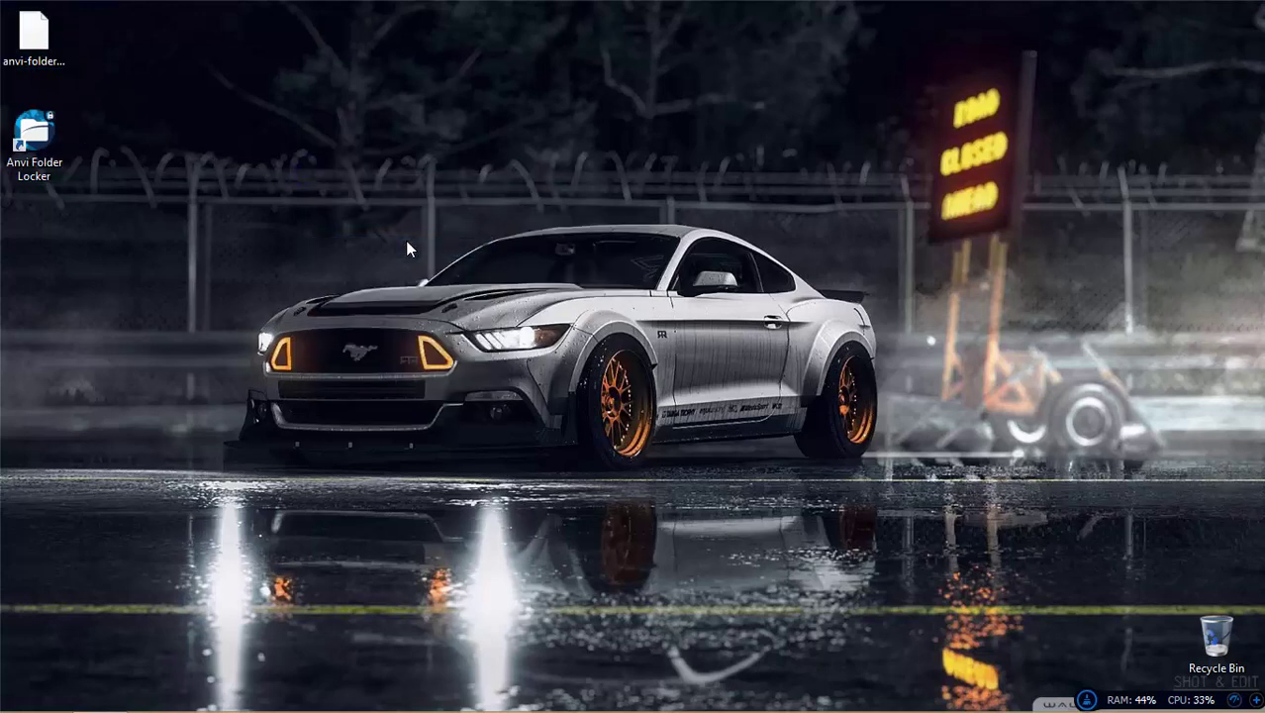